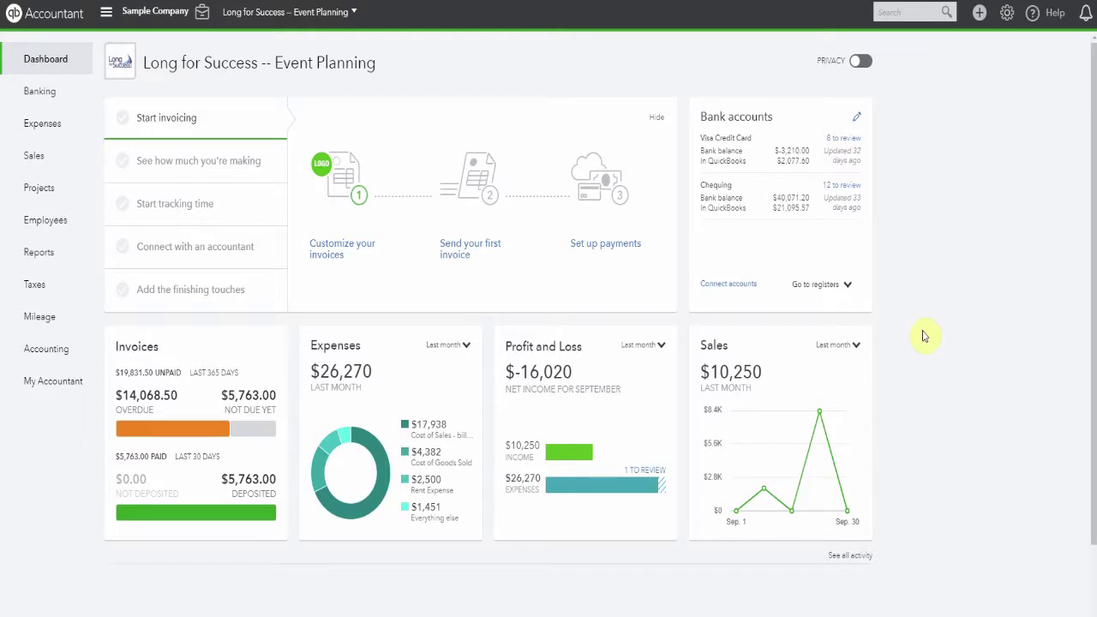
- Create a new invoice and start a new custom style from the Customize menu
{"action": "left_click", "coordinate": [978, 17]}
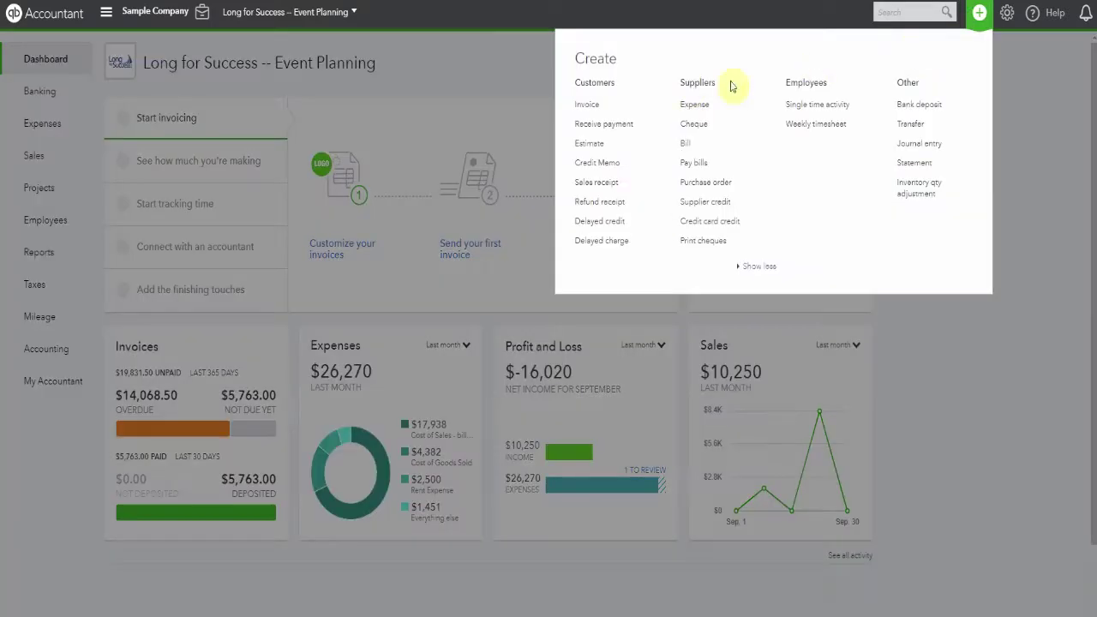
{"action": "left_click", "coordinate": [587, 105]}
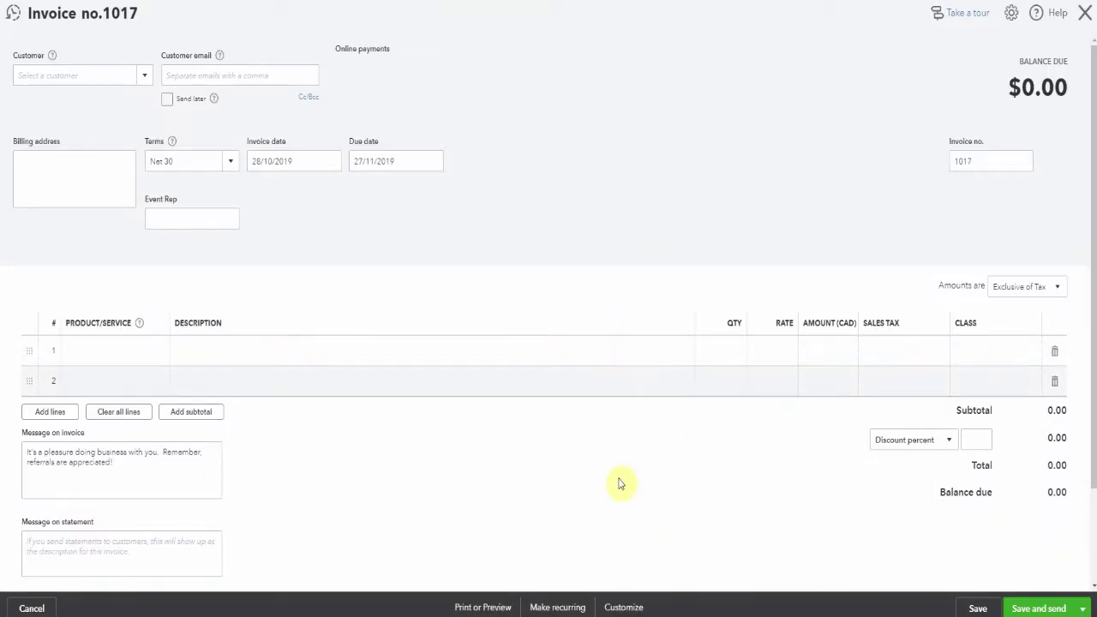
{"action": "left_click", "coordinate": [621, 602]}
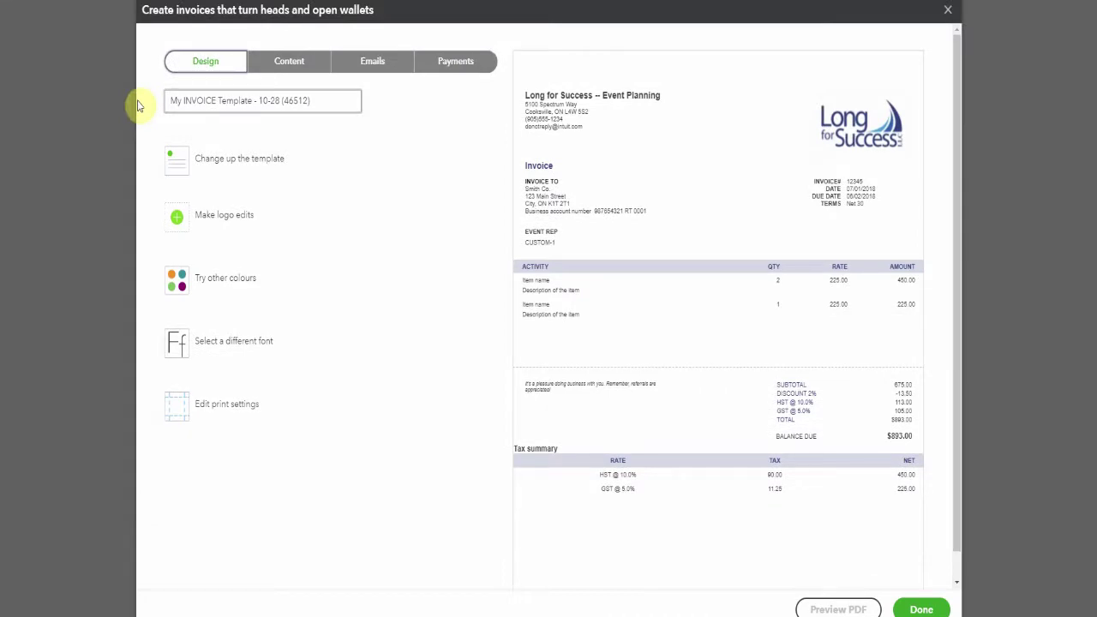
- Rename the invoice style to 'Customized invoice'
{"action": "left_click", "coordinate": [176, 101]}
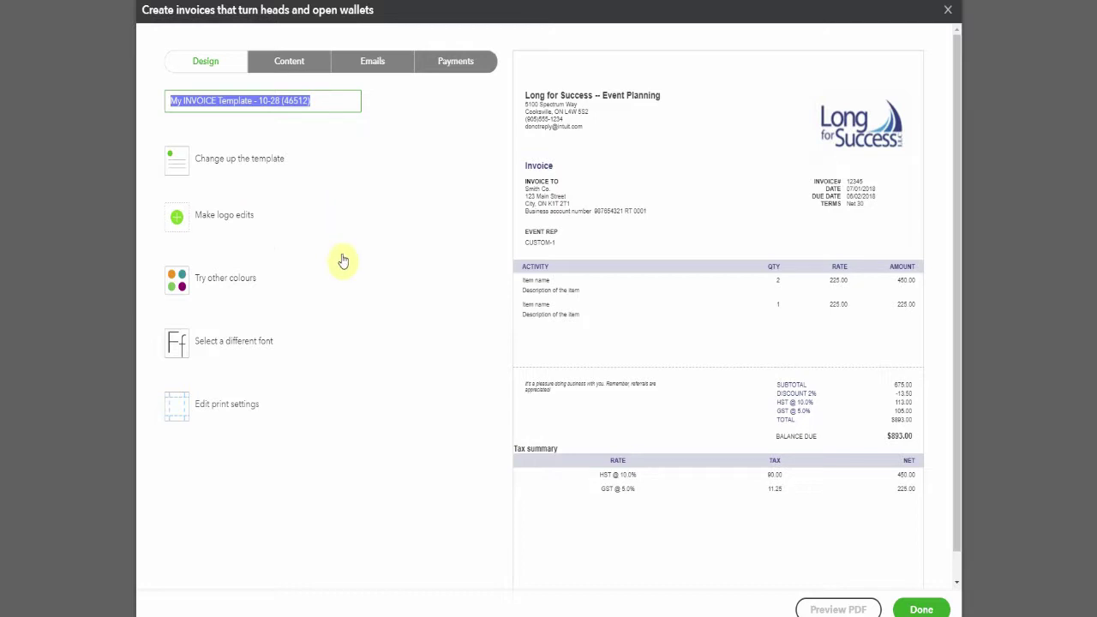
{"action": "type", "text": "Customized invoice"}
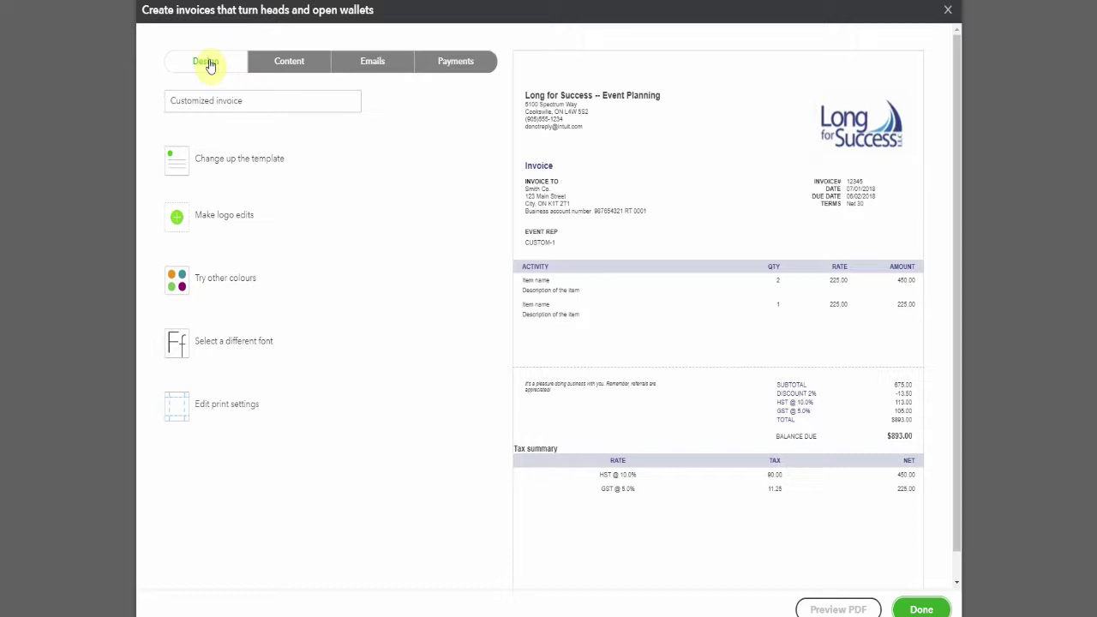
{"action": "left_click", "coordinate": [209, 65]}
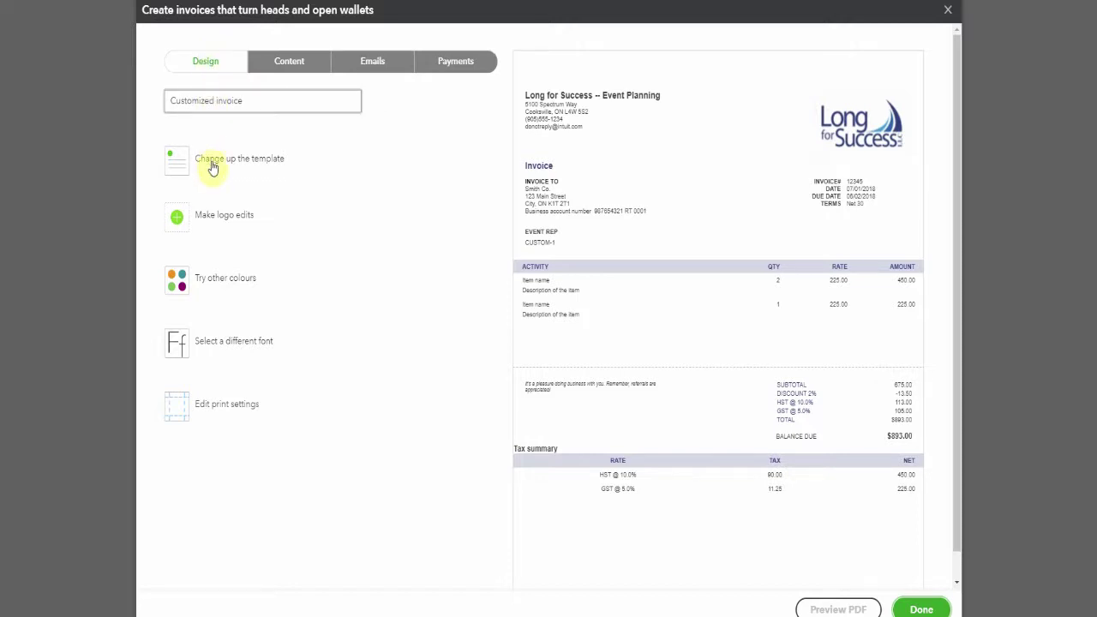
- Compare the Airy, Modern, Fresh and Friendly templates and choose the Fresh layout
{"action": "left_click", "coordinate": [212, 163]}
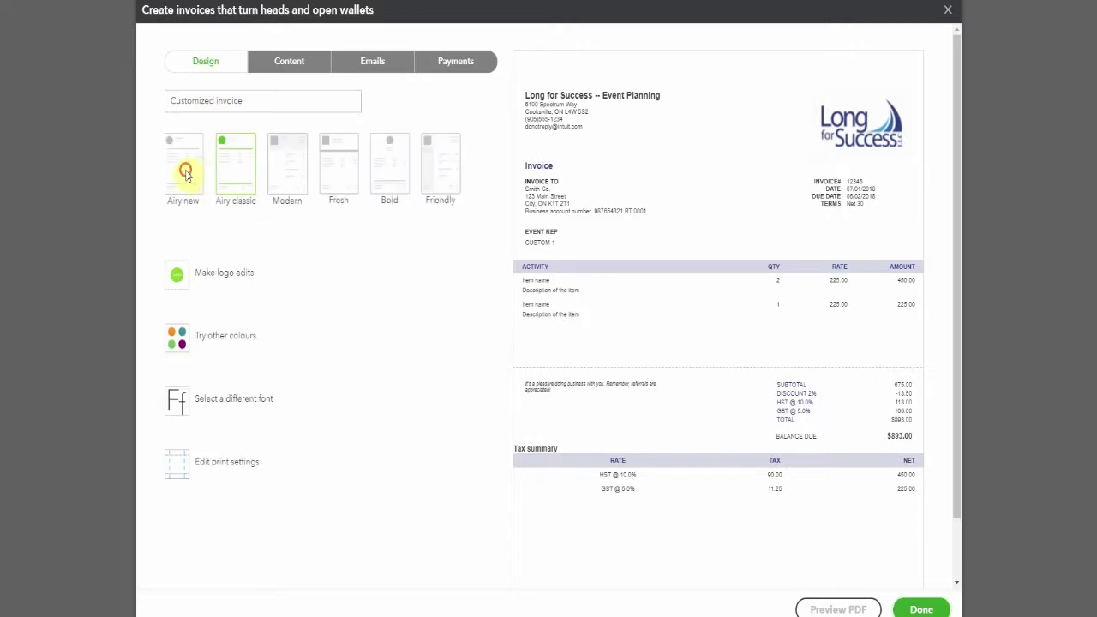
{"action": "left_click", "coordinate": [185, 174]}
{"action": "left_click", "coordinate": [236, 176]}
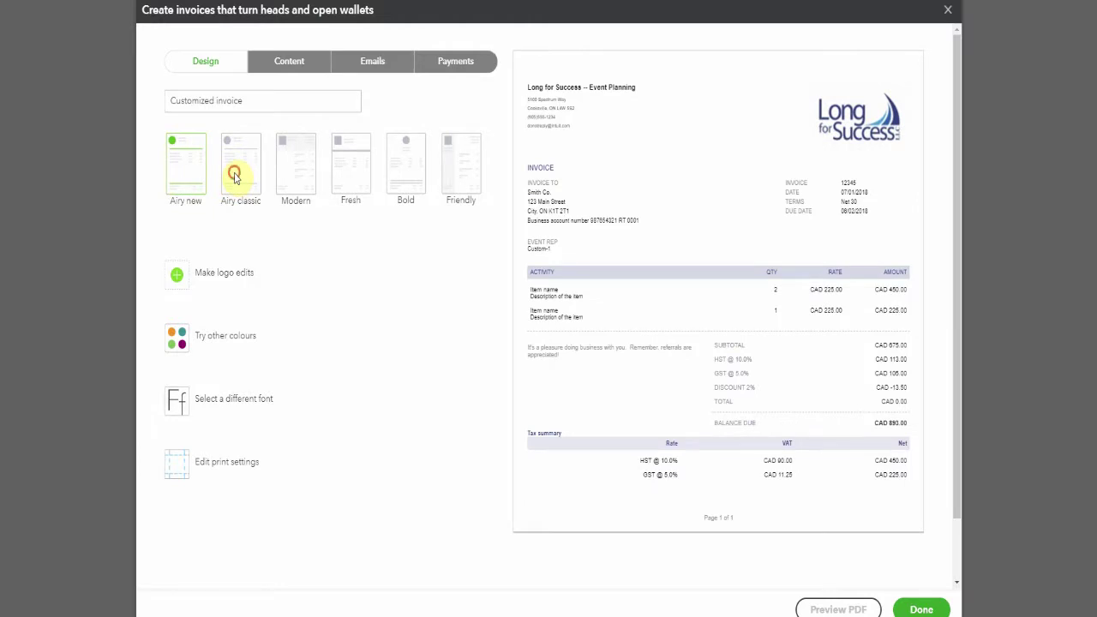
{"action": "left_click", "coordinate": [294, 168]}
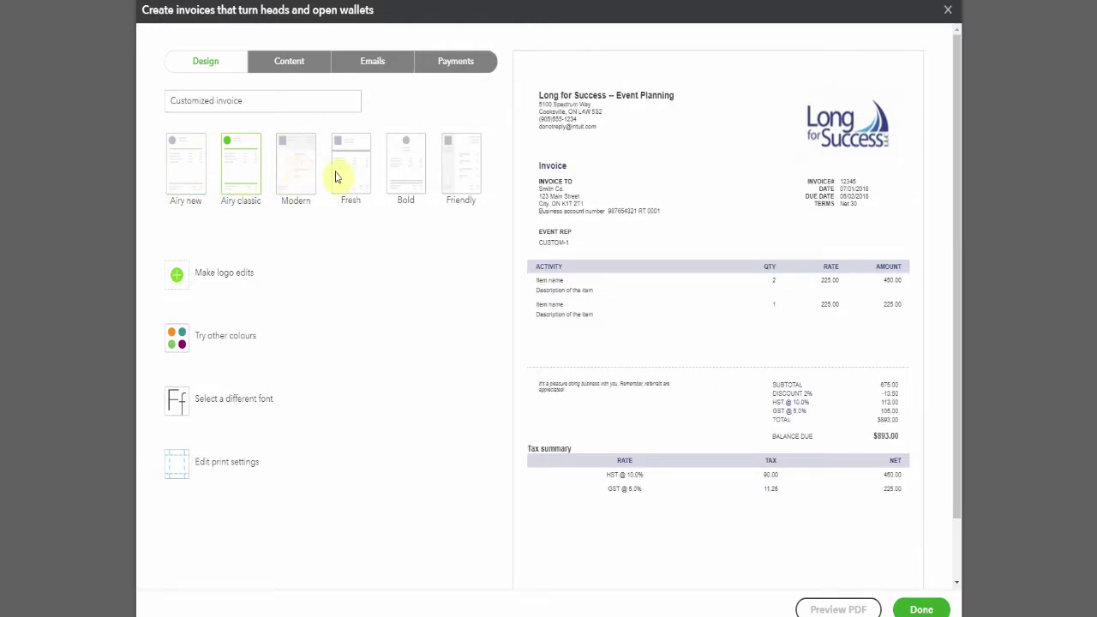
{"action": "left_click", "coordinate": [350, 169]}
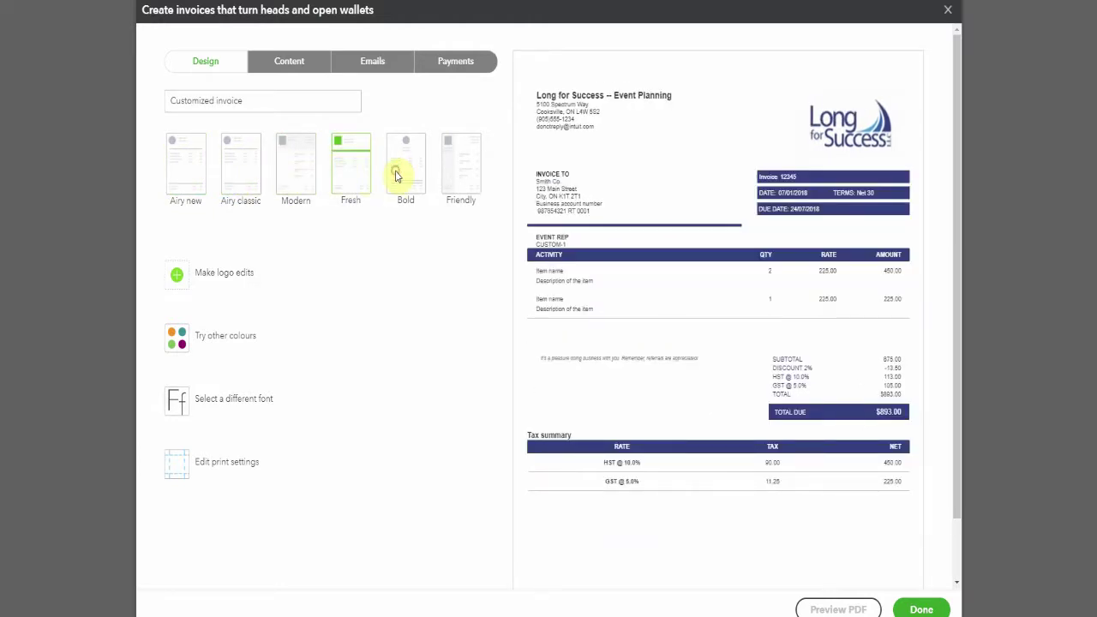
{"action": "left_click", "coordinate": [465, 175]}
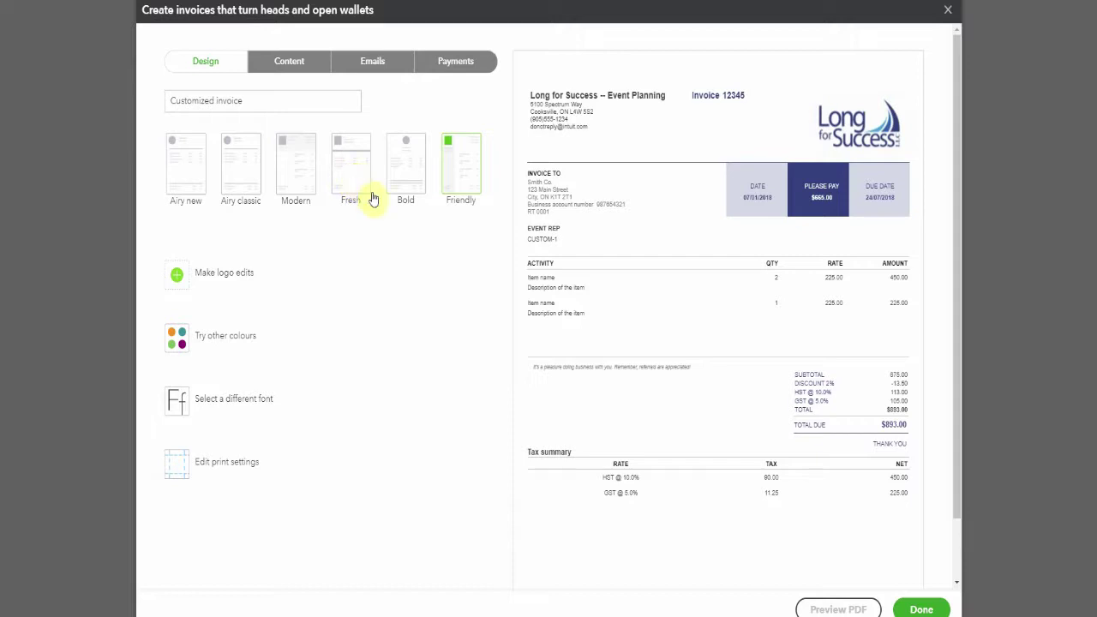
{"action": "left_click", "coordinate": [370, 194]}
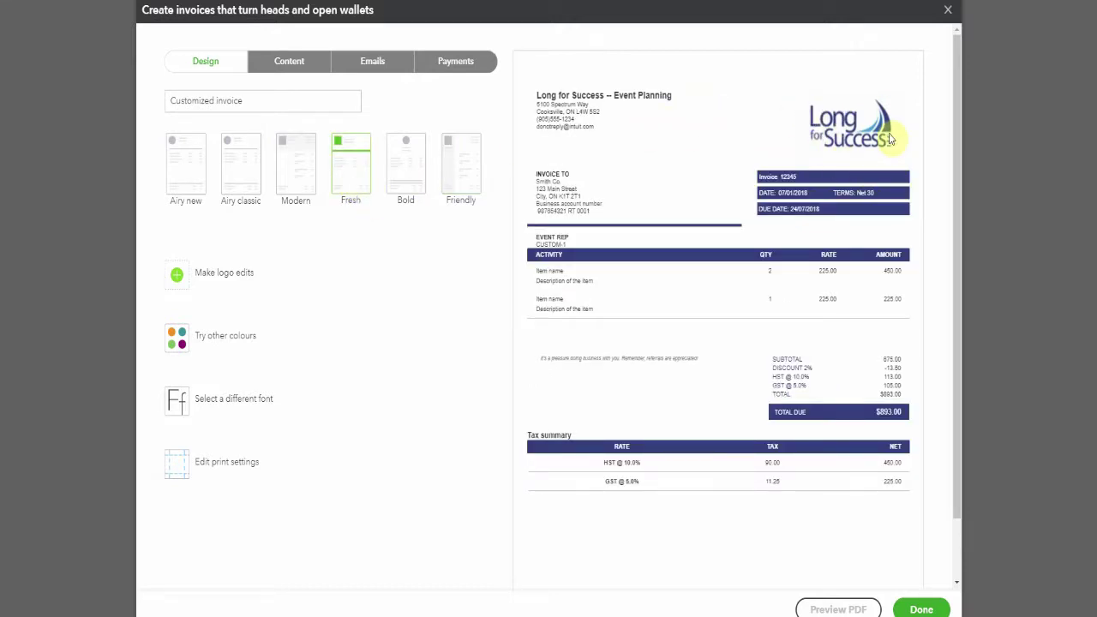
- After trying other sizes and positions, set the logo to size L at the top right
{"action": "left_click", "coordinate": [178, 278]}
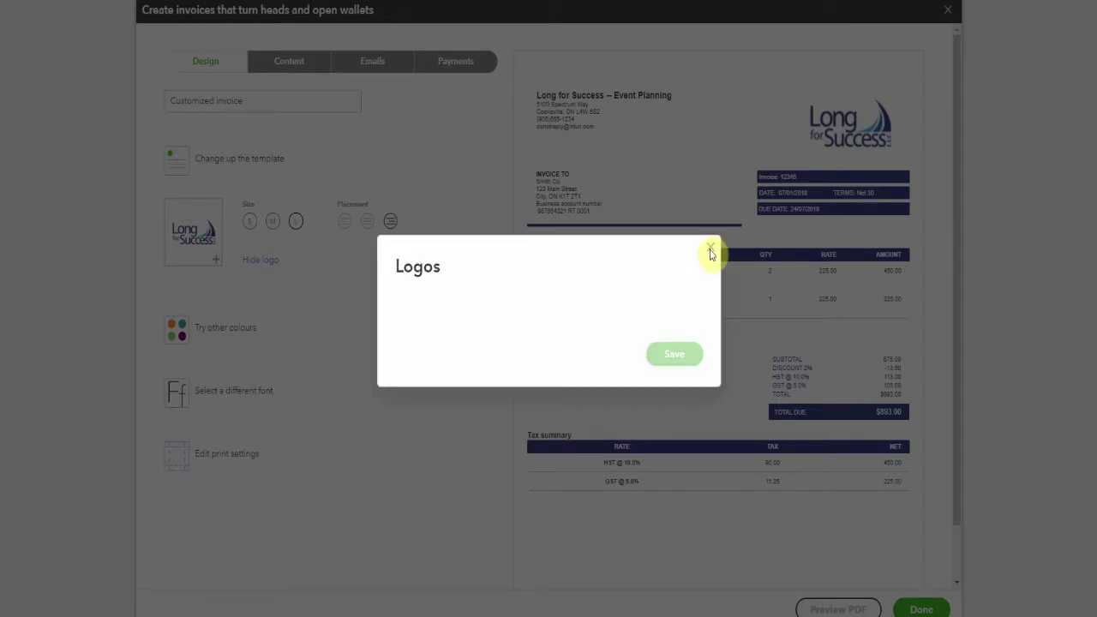
{"action": "left_click", "coordinate": [709, 250]}
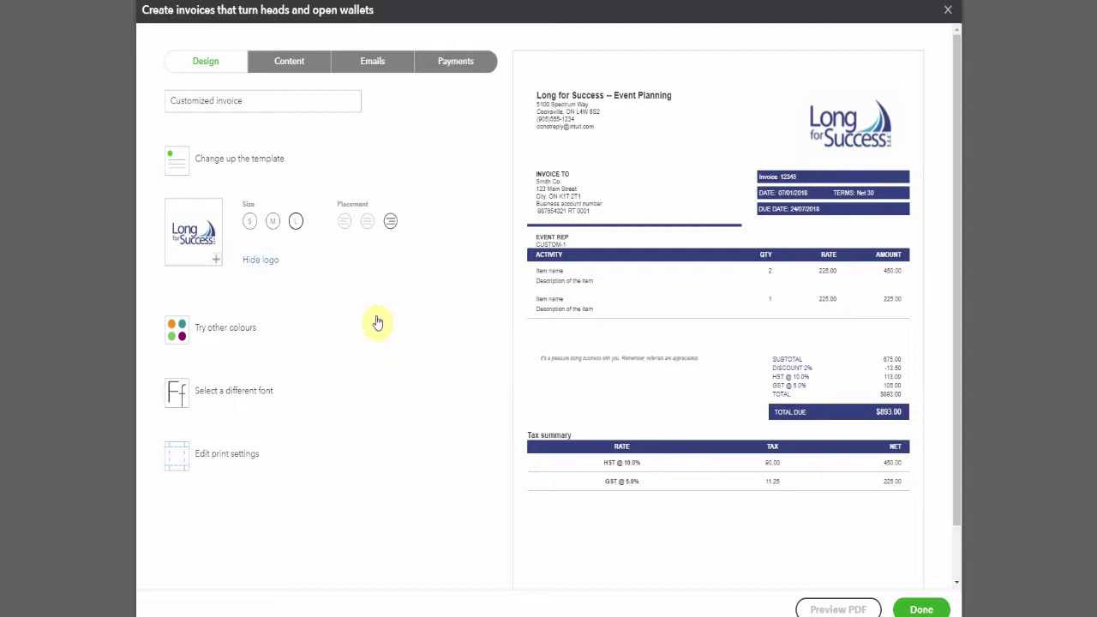
{"action": "left_click", "coordinate": [249, 224]}
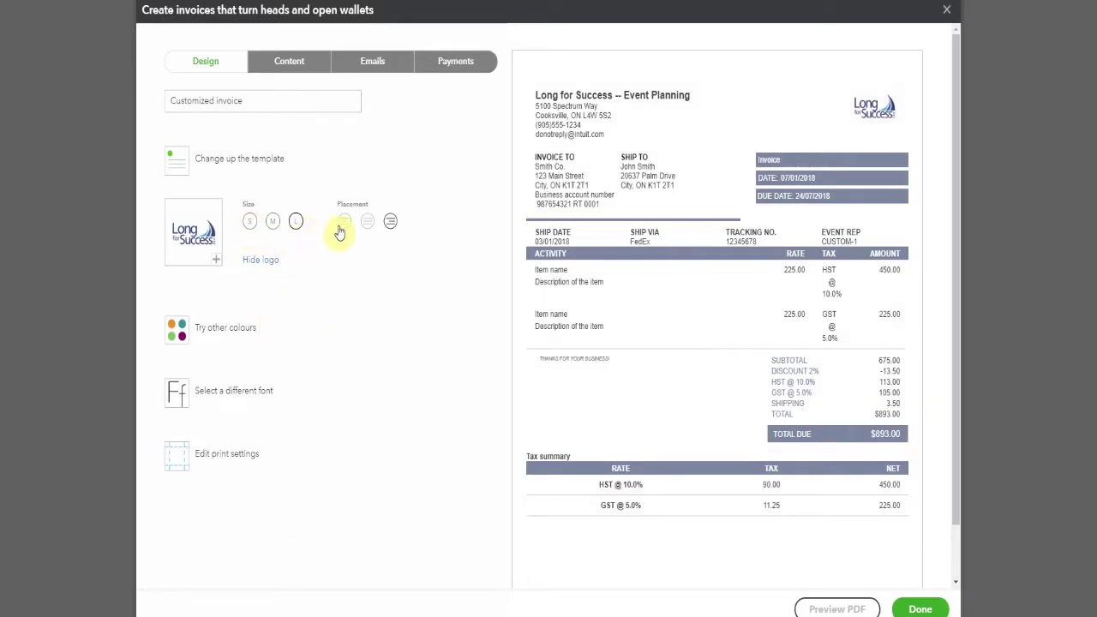
{"action": "left_click", "coordinate": [343, 223]}
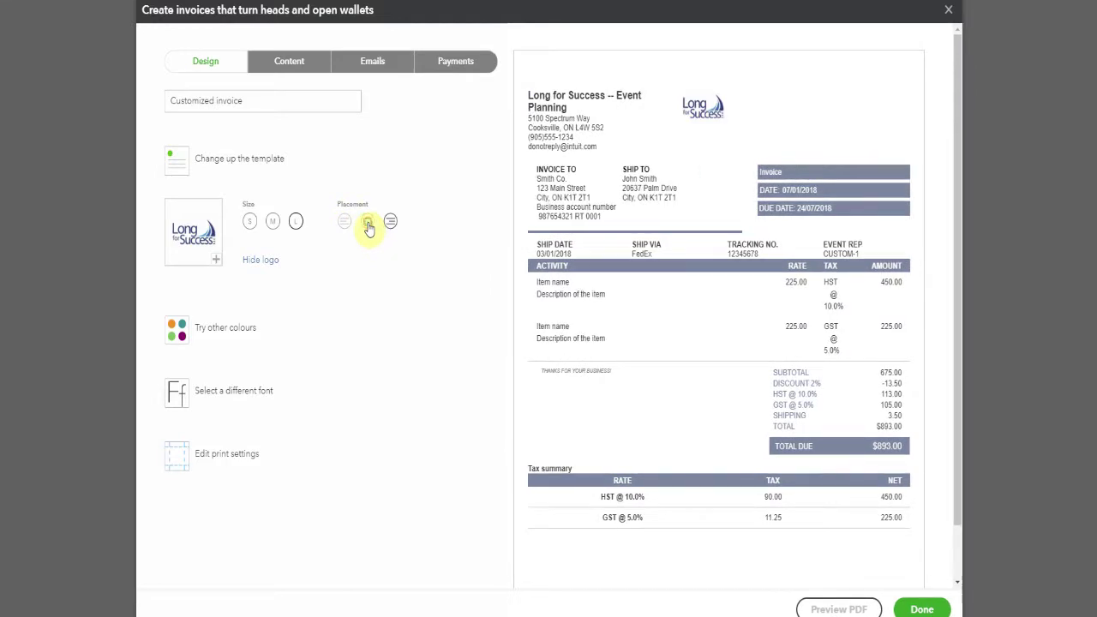
{"action": "left_click", "coordinate": [390, 223]}
{"action": "left_click", "coordinate": [283, 225]}
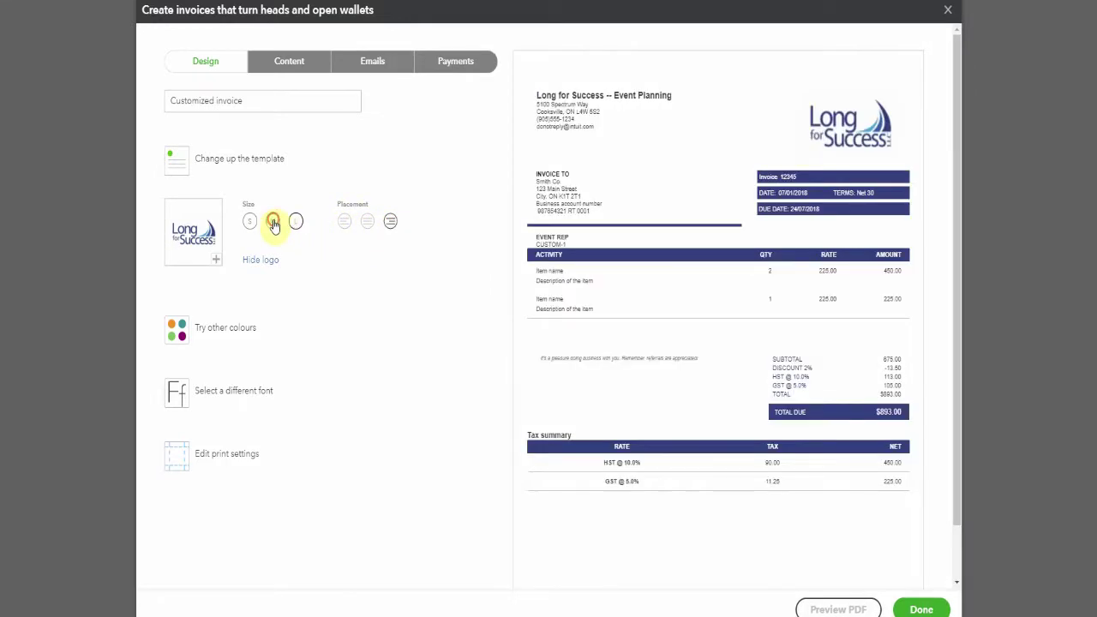
{"action": "left_click", "coordinate": [296, 222]}
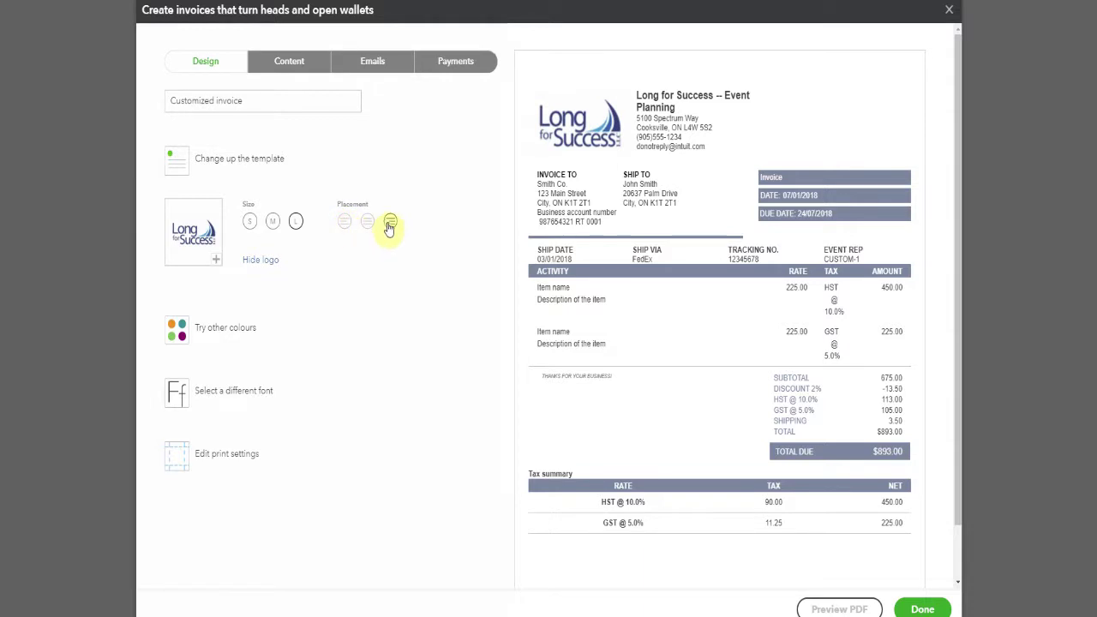
{"action": "left_click", "coordinate": [390, 222]}
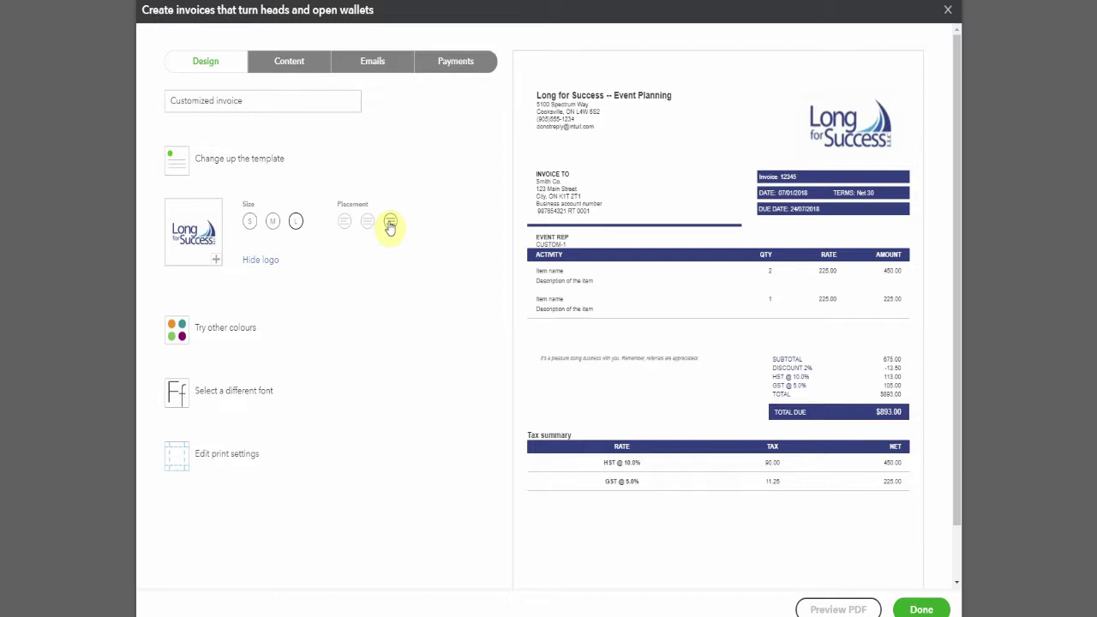
{"action": "left_click", "coordinate": [175, 334]}
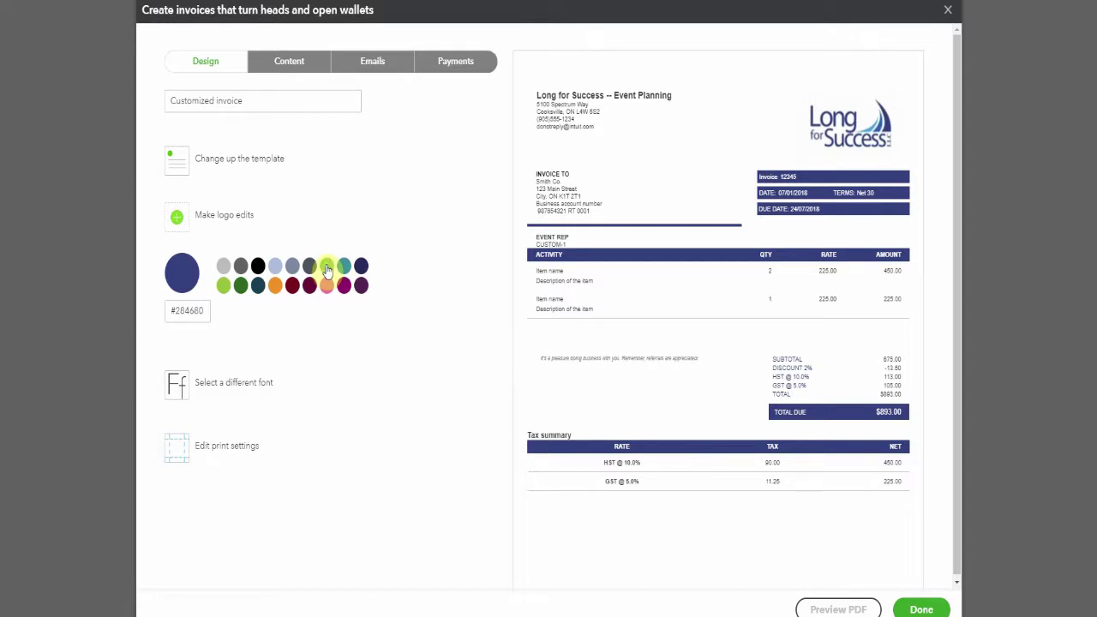
- Change the invoice accent colour to the light-green #79BD58 swatch
{"action": "left_click", "coordinate": [326, 268]}
{"action": "left_click", "coordinate": [342, 287]}
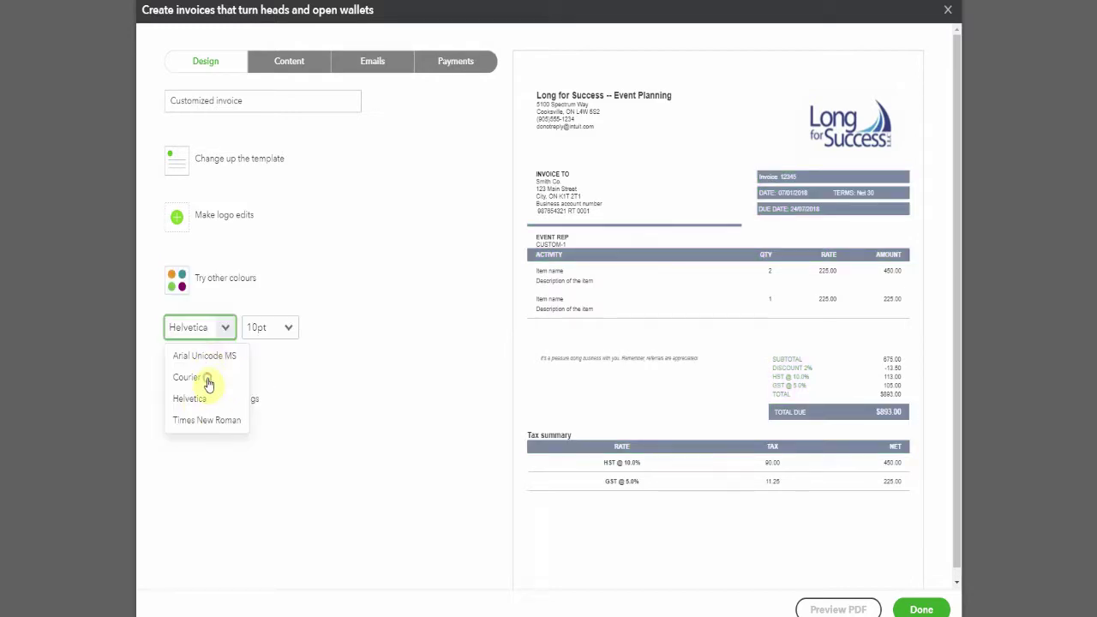
- Try Courier, then settle on 12pt Helvetica for the invoice text
{"action": "left_click", "coordinate": [206, 377]}
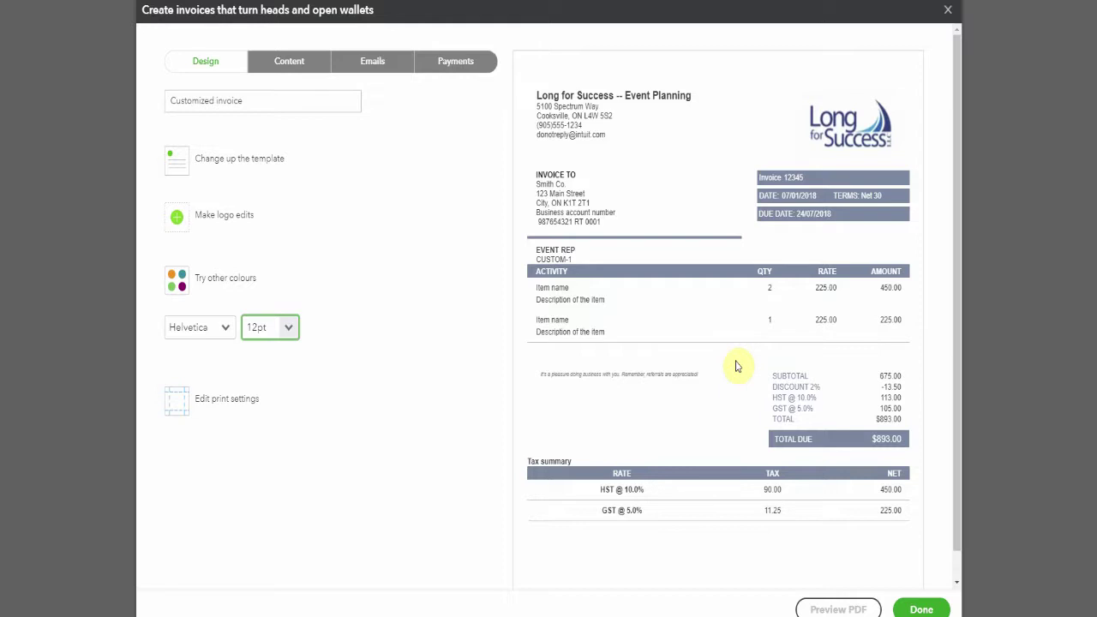
- In the header content, hide Terms and Form numbers, show Shipping, and add the Event Rep custom field
{"action": "left_click", "coordinate": [292, 63]}
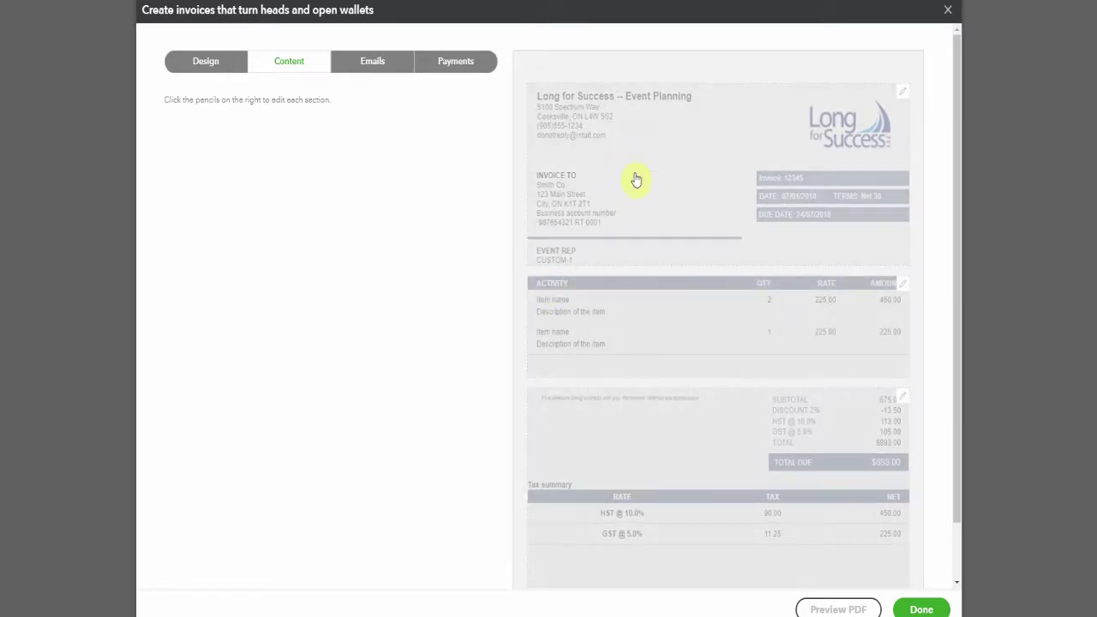
{"action": "left_click", "coordinate": [902, 99]}
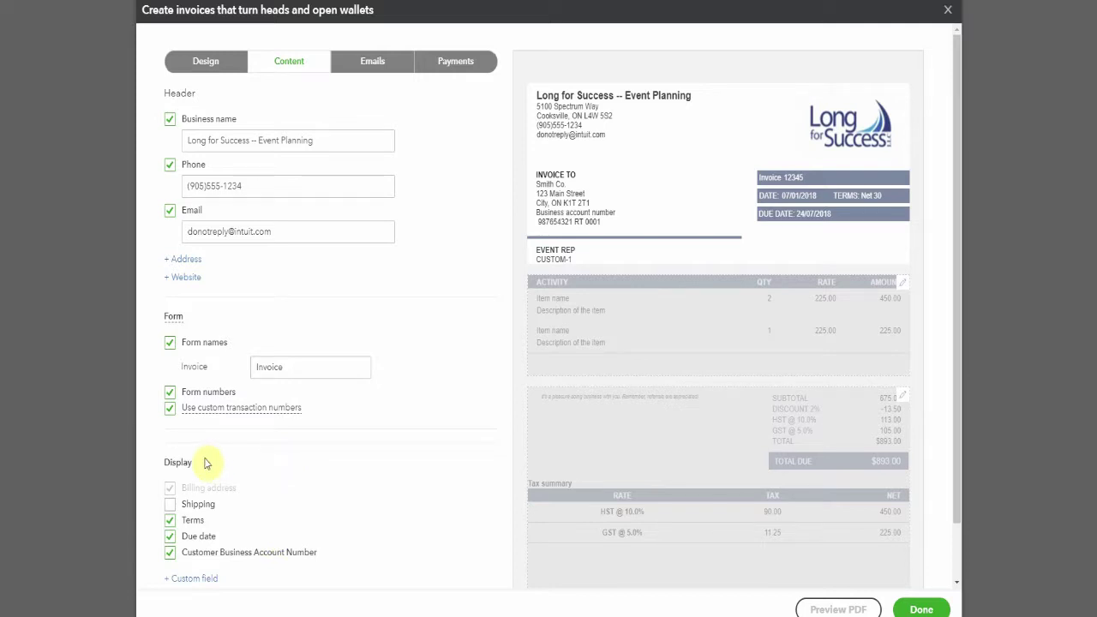
{"action": "scroll", "coordinate": [169, 467], "scroll_direction": "down", "scroll_amount": 2}
{"action": "left_click", "coordinate": [170, 460]}
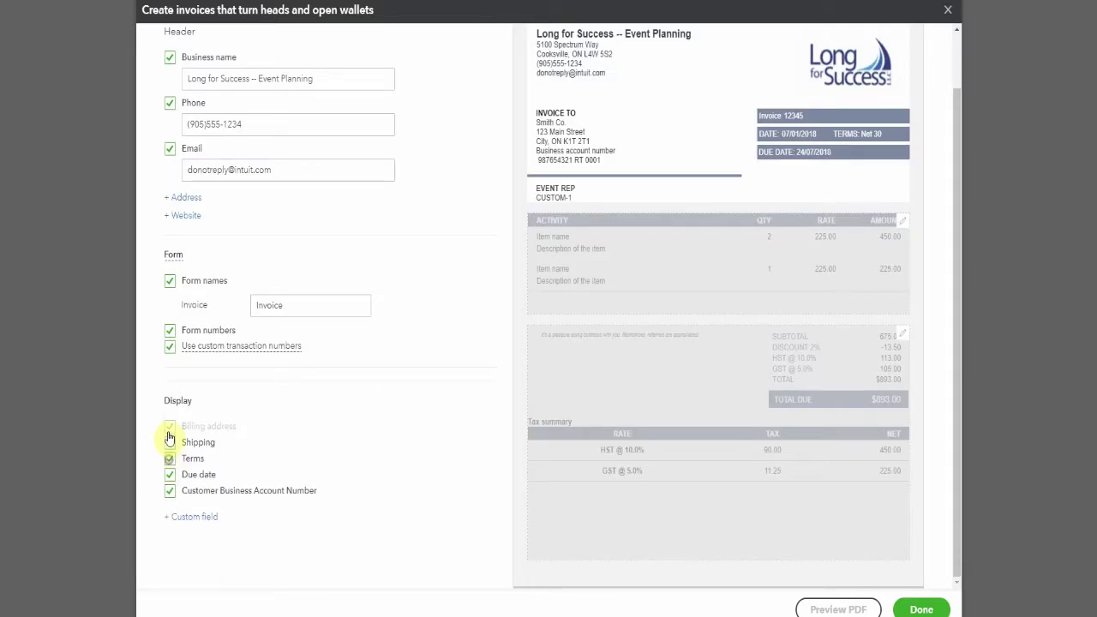
{"action": "left_click", "coordinate": [169, 330]}
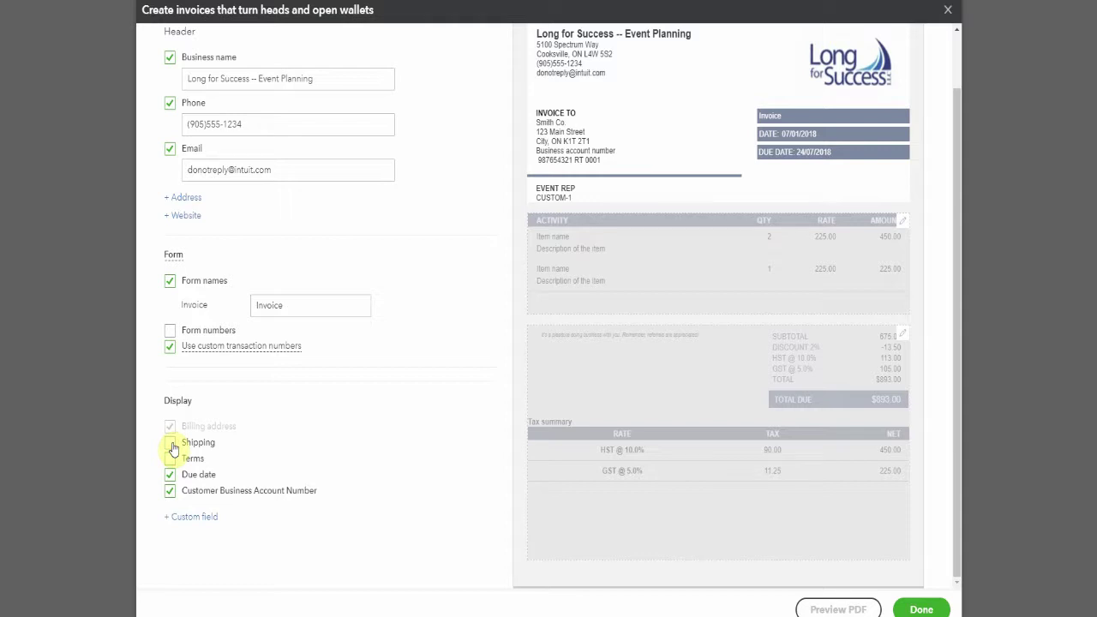
{"action": "left_click", "coordinate": [170, 444]}
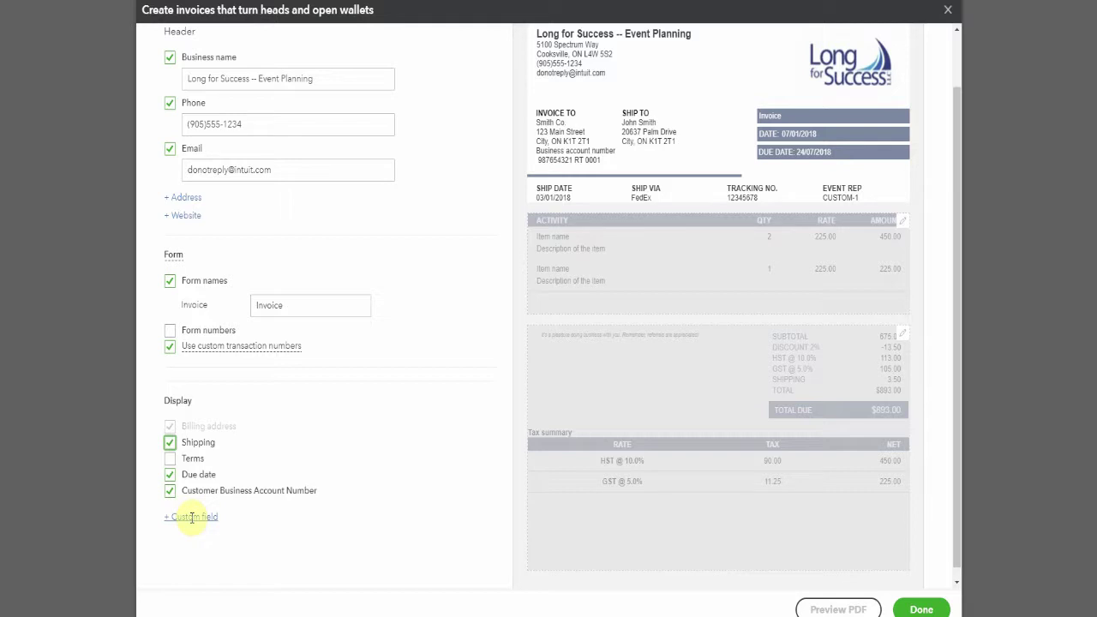
{"action": "left_click", "coordinate": [192, 516]}
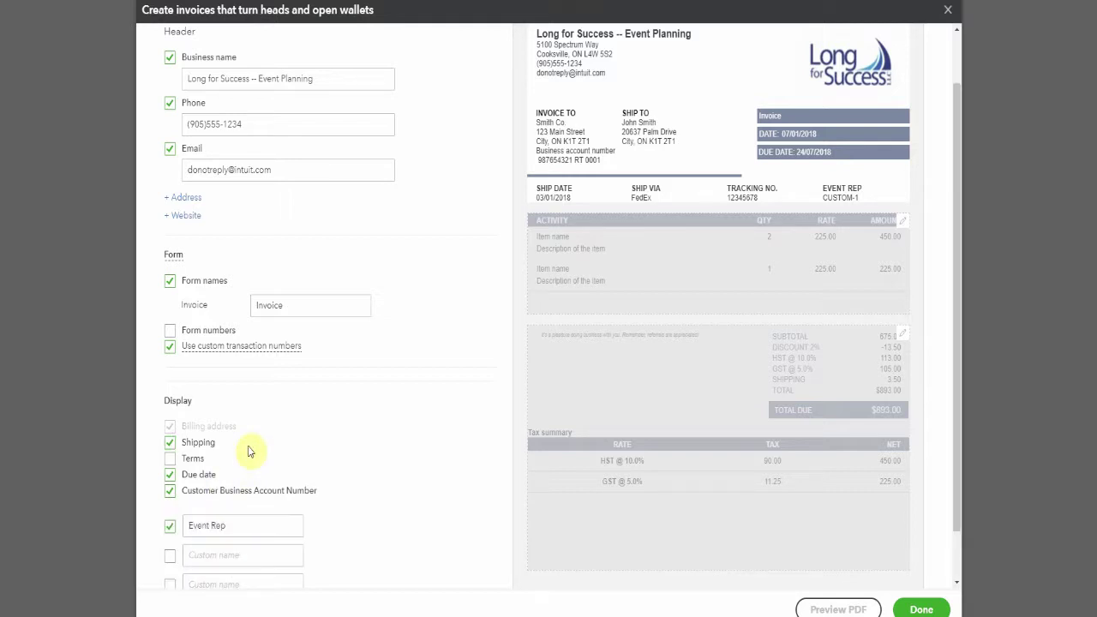
{"action": "scroll", "coordinate": [248, 451], "scroll_direction": "down", "scroll_amount": 1}
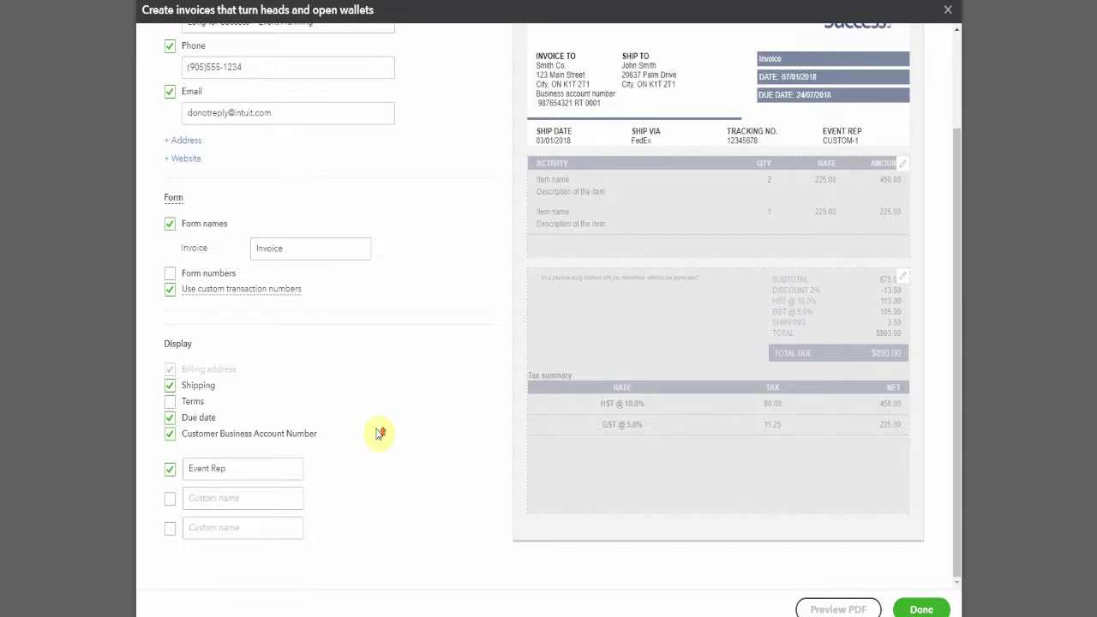
{"action": "scroll", "coordinate": [421, 421], "scroll_direction": "up", "scroll_amount": 2}
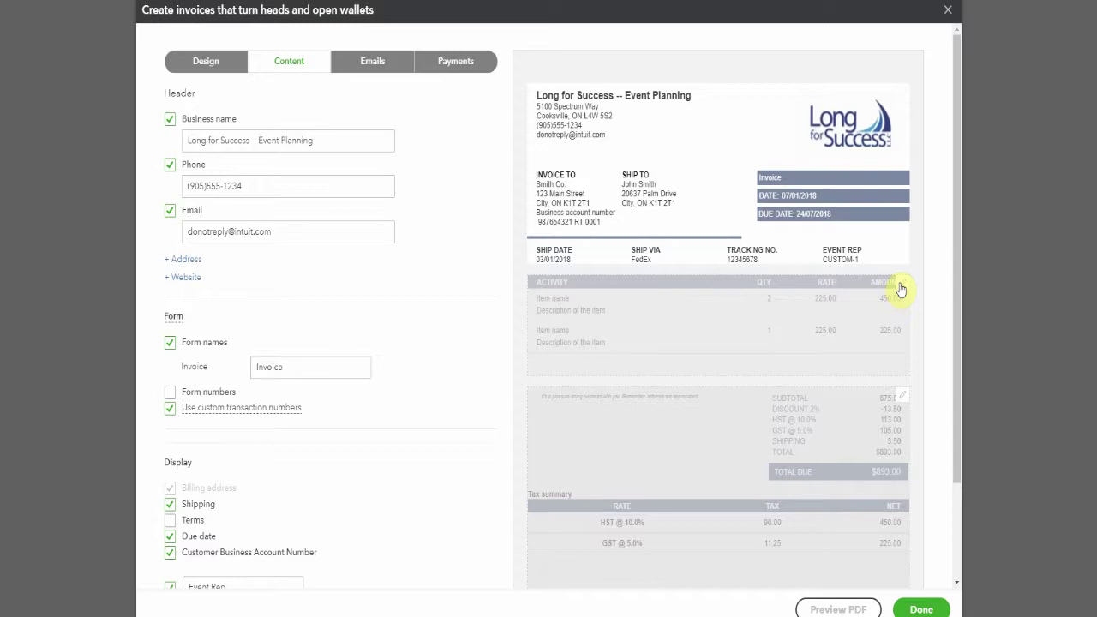
- Remove the Quantity column and add a Tax column to the activity table
{"action": "left_click", "coordinate": [900, 289]}
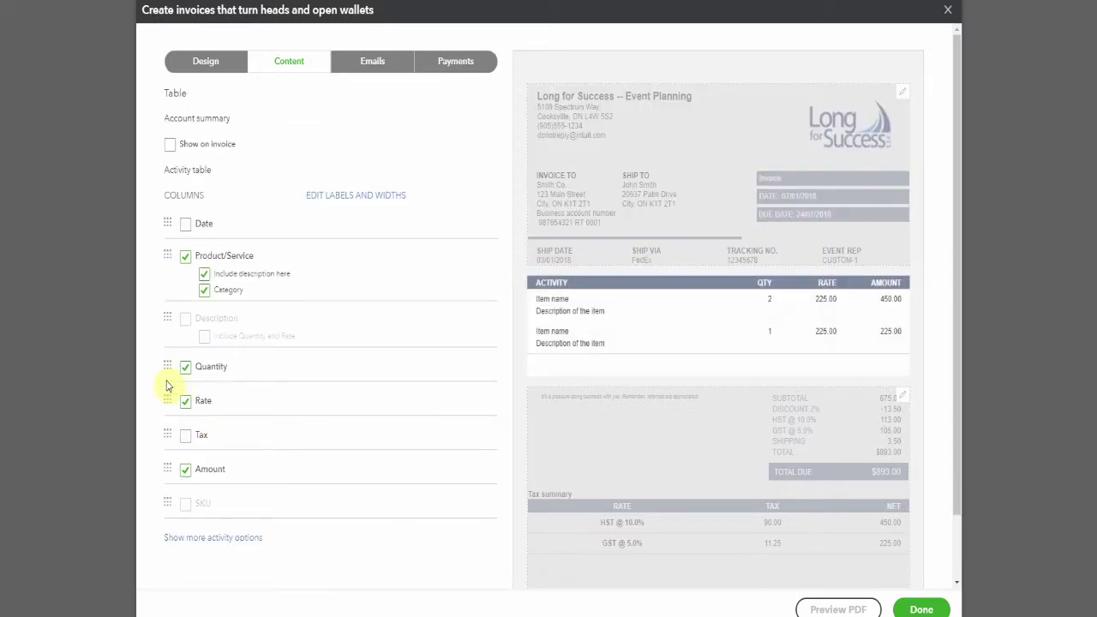
{"action": "left_click", "coordinate": [185, 368]}
{"action": "left_click", "coordinate": [185, 371]}
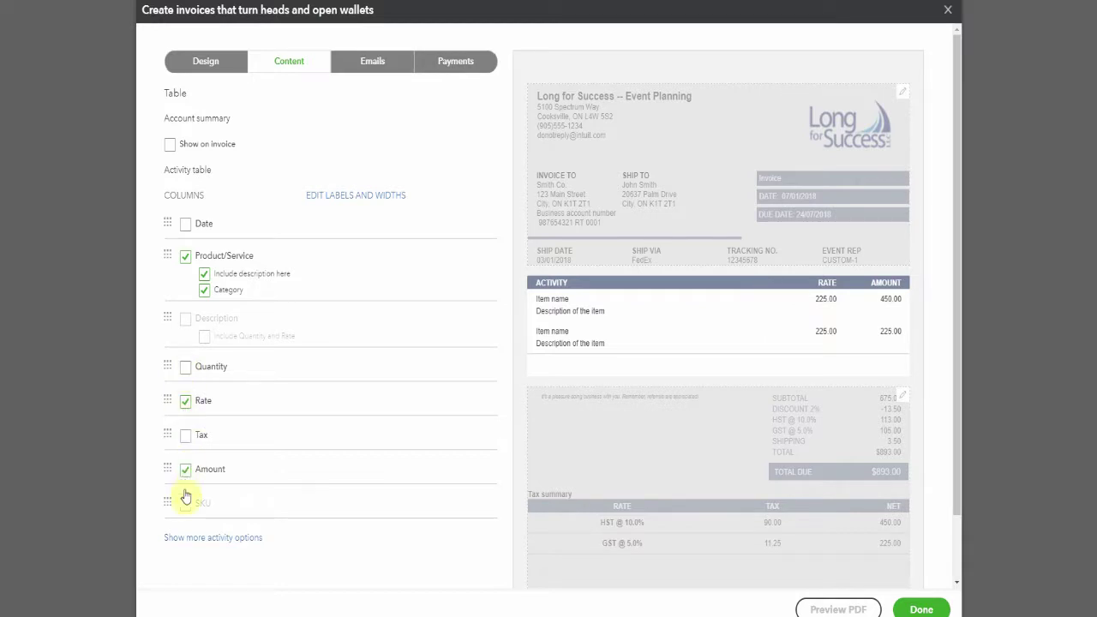
{"action": "left_click", "coordinate": [186, 437]}
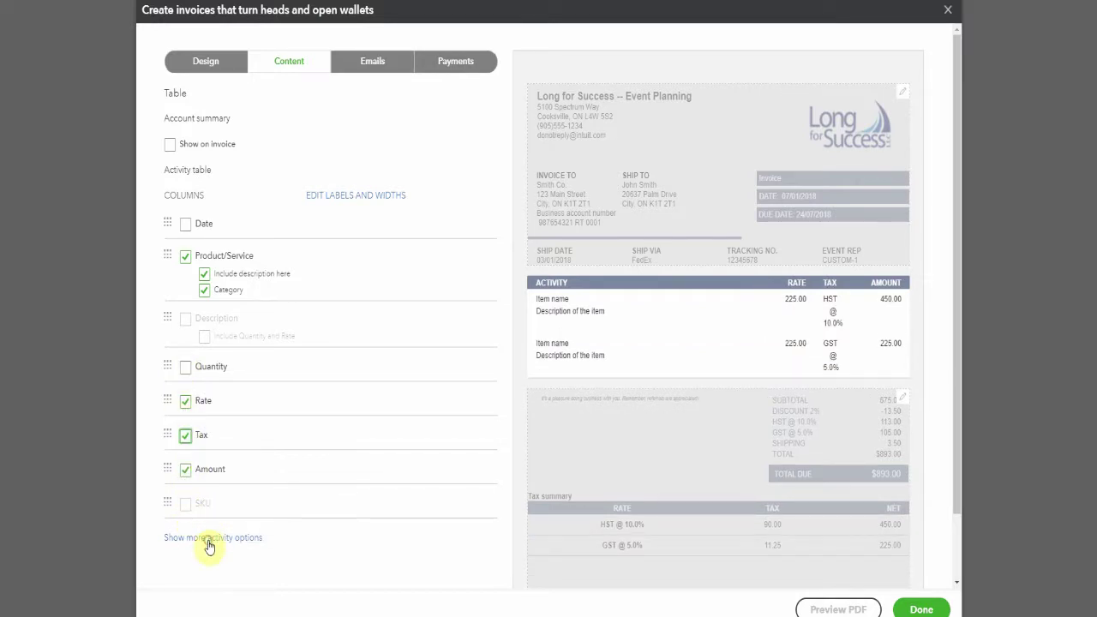
- Group activity by Week and show employee names and markup on billable expenses
{"action": "left_click", "coordinate": [209, 540]}
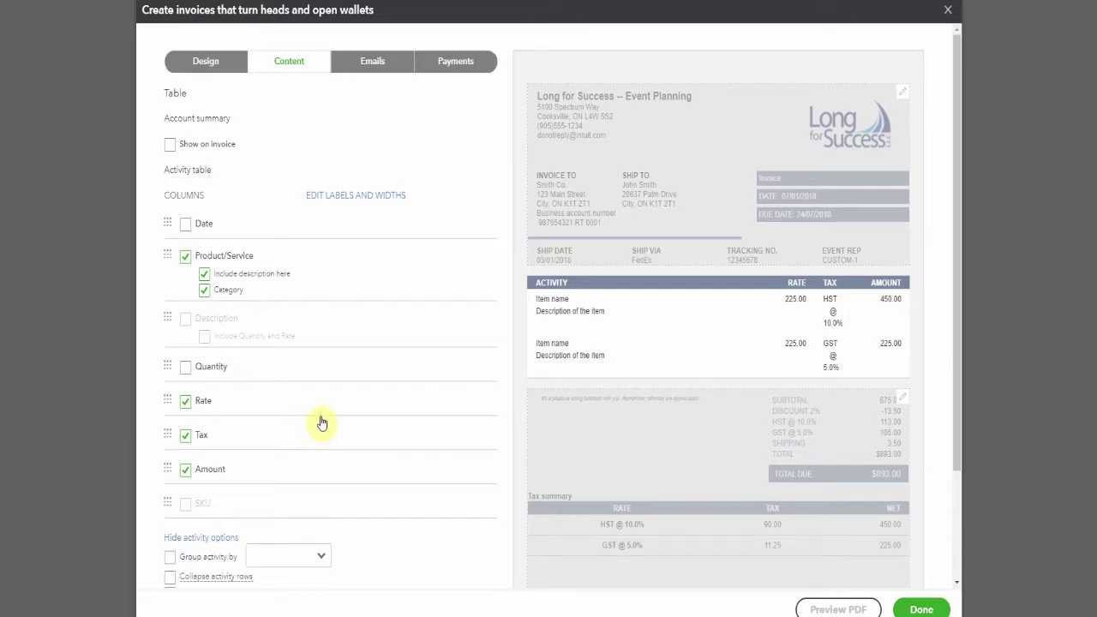
{"action": "left_click", "coordinate": [321, 421]}
{"action": "scroll", "coordinate": [321, 421], "scroll_direction": "down", "scroll_amount": 2}
{"action": "left_click", "coordinate": [320, 418]}
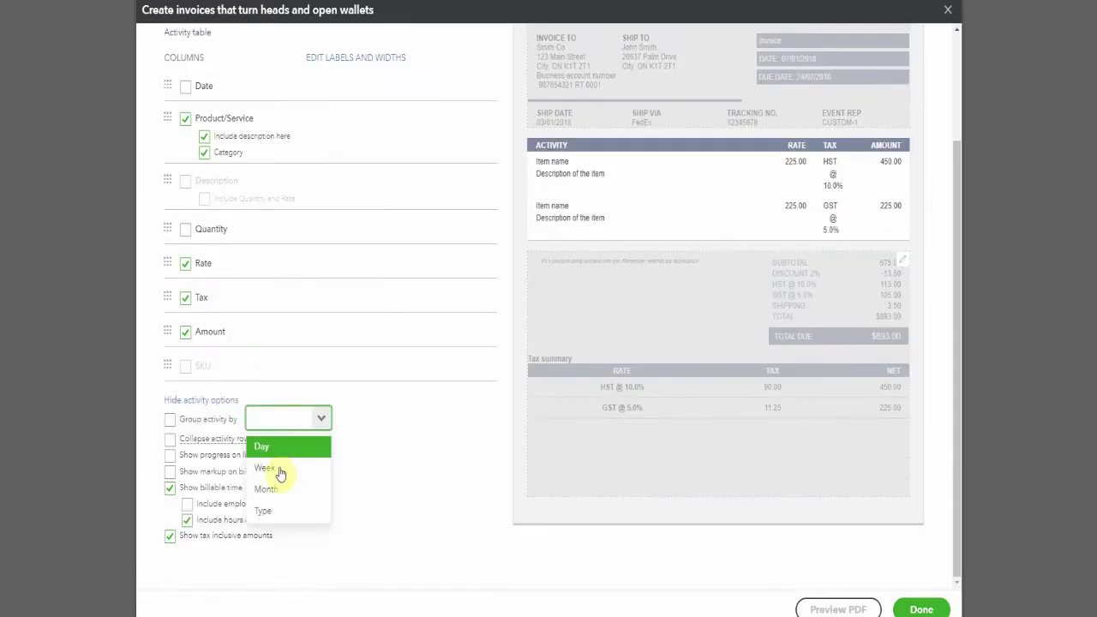
{"action": "left_click", "coordinate": [279, 471]}
{"action": "left_click", "coordinate": [188, 521]}
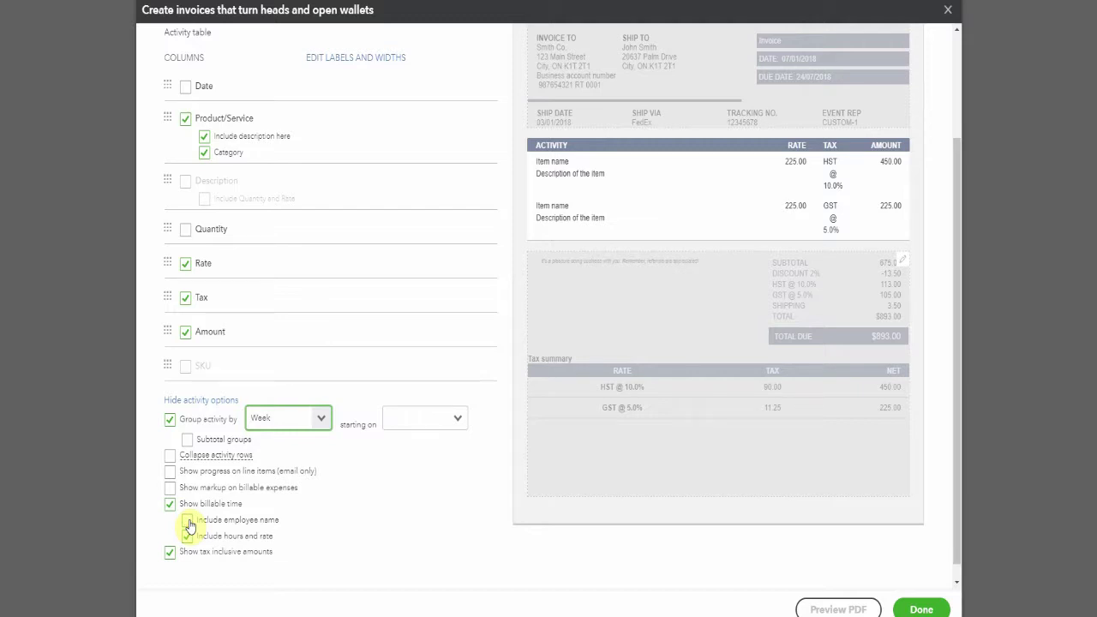
{"action": "left_click", "coordinate": [188, 521]}
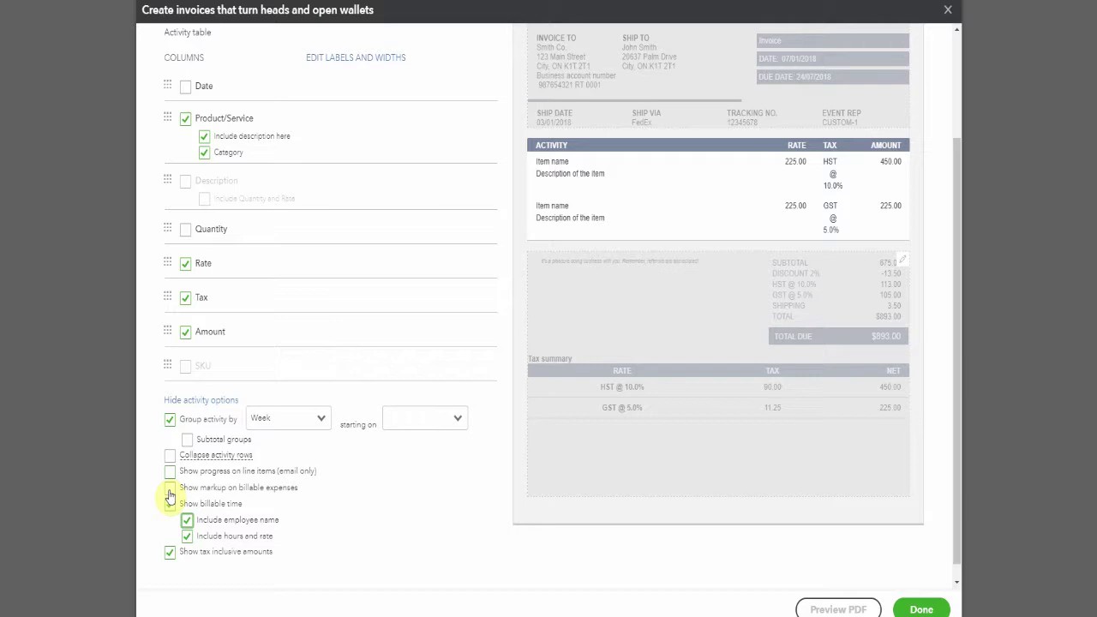
{"action": "left_click", "coordinate": [170, 487]}
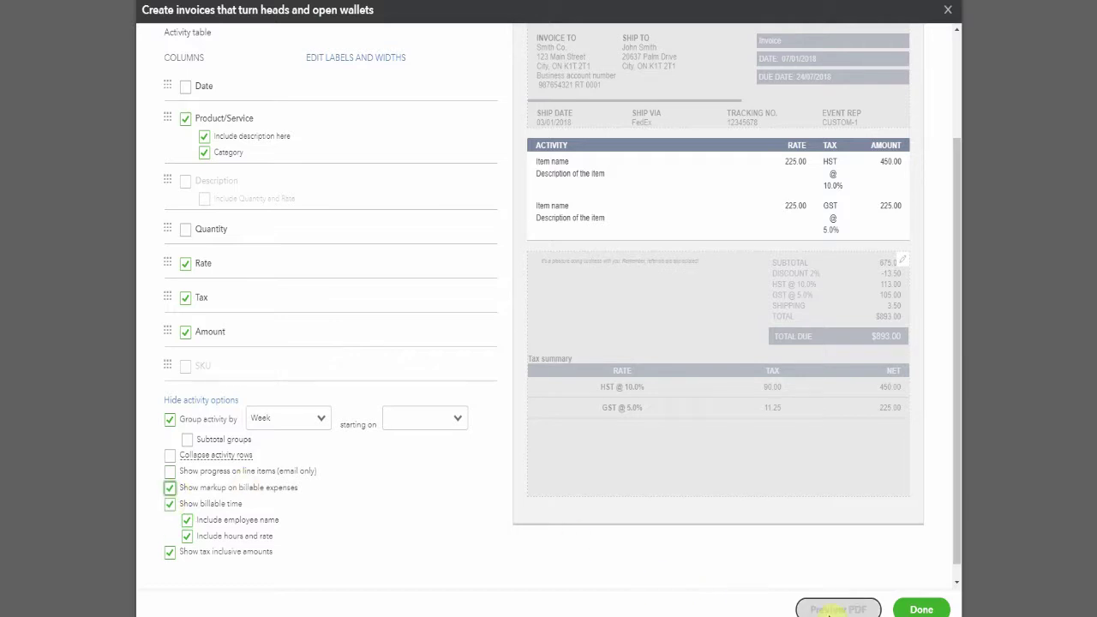
- Replace the customer message with 'THANKS FOR YOUR BUSINESS!' and add 'BOTTOM CENTER INFORMATION' as the footer
{"action": "left_click", "coordinate": [903, 265]}
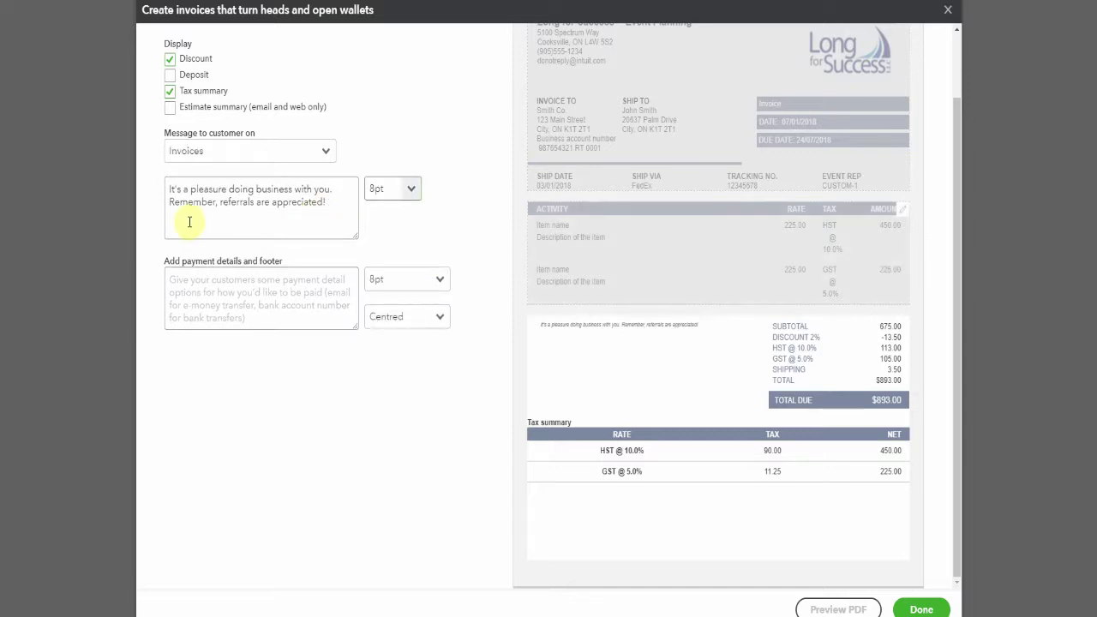
{"action": "left_click", "coordinate": [342, 218]}
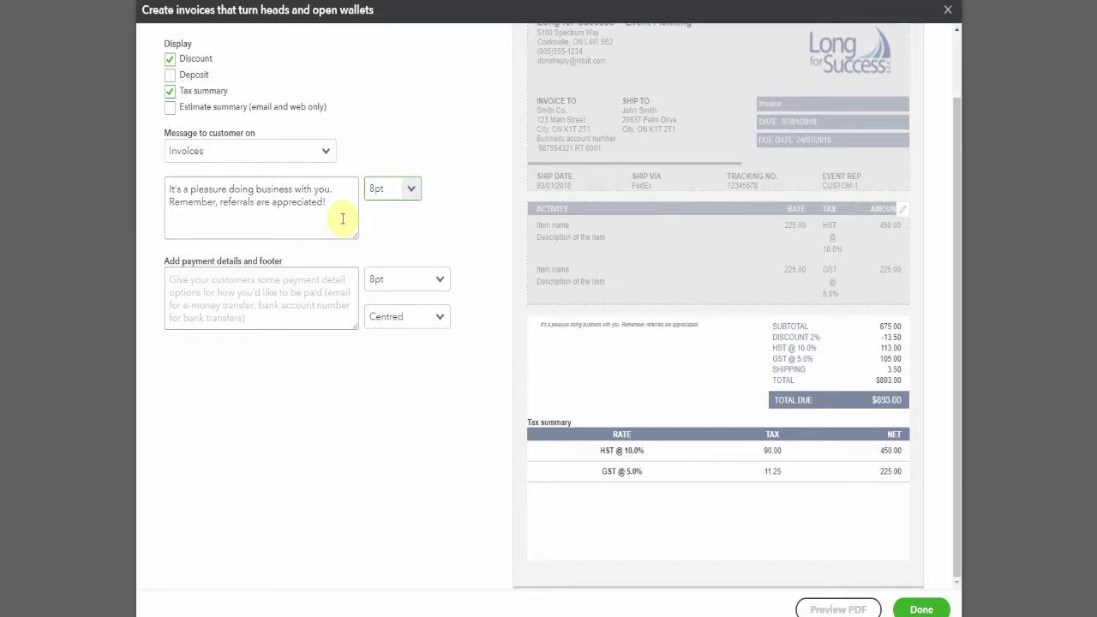
{"action": "key", "text": "ctrl+a"}
{"action": "type", "text": "THANKS FOR YOUR BUSINESS!"}
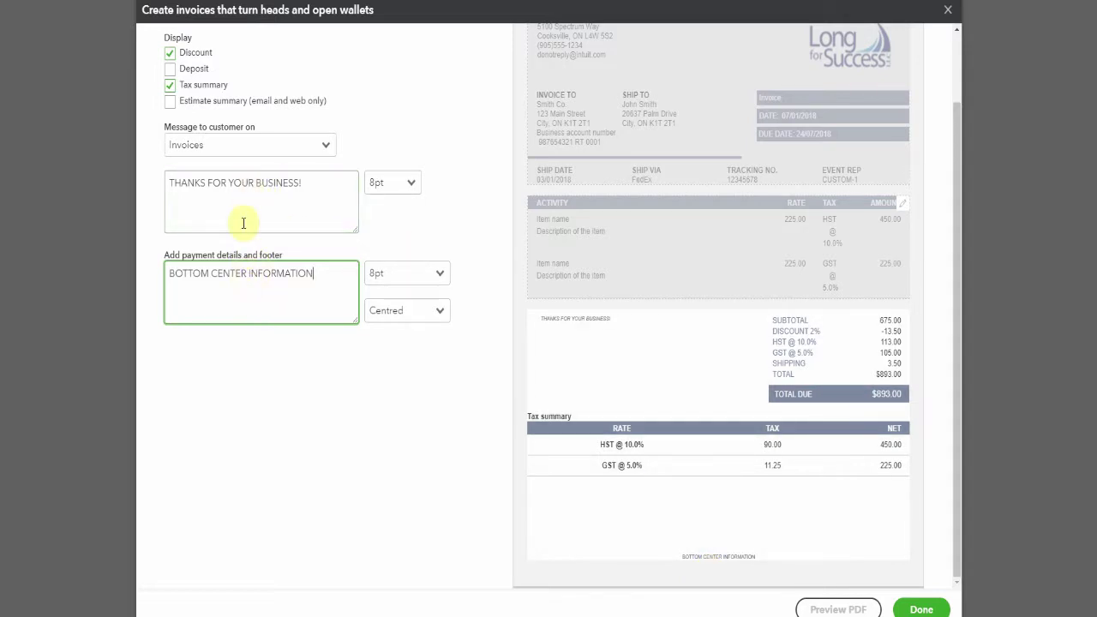
{"action": "scroll", "coordinate": [367, 78], "scroll_direction": "up", "scroll_amount": 1}
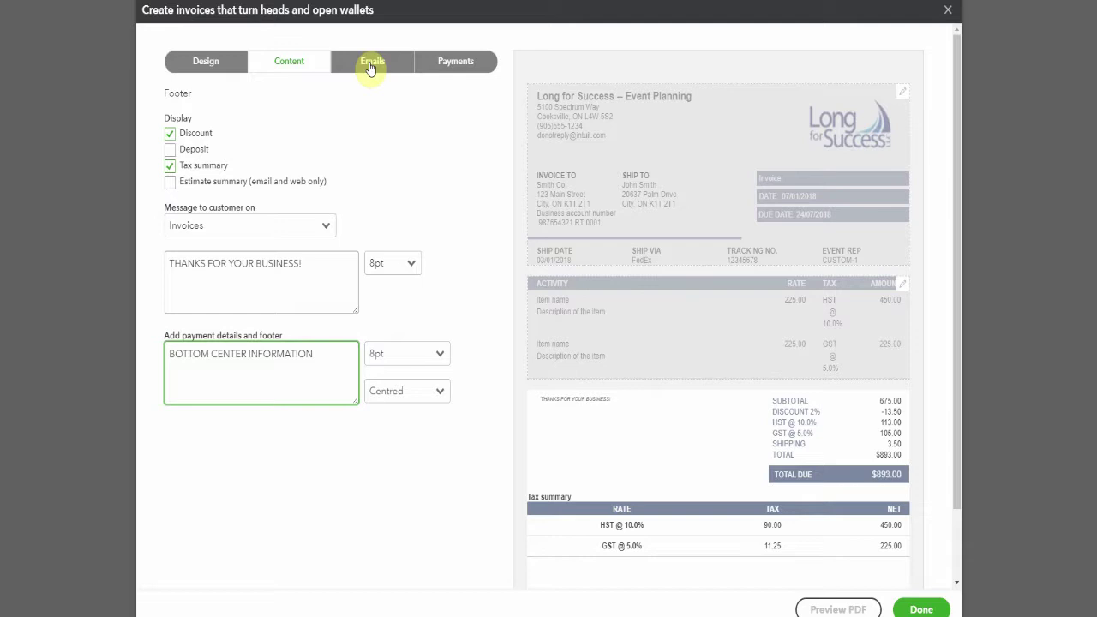
- Set the standard email greeting name to [First], expand Reminder email, and save the style
{"action": "left_click", "coordinate": [370, 64]}
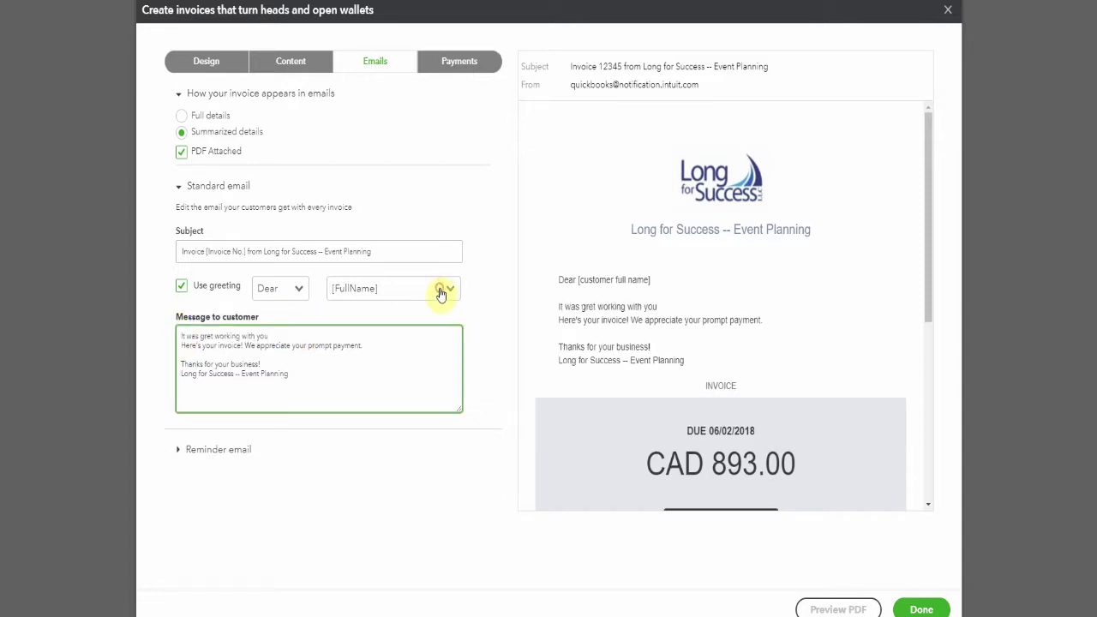
{"action": "left_click", "coordinate": [440, 289]}
{"action": "key", "text": "Down"}
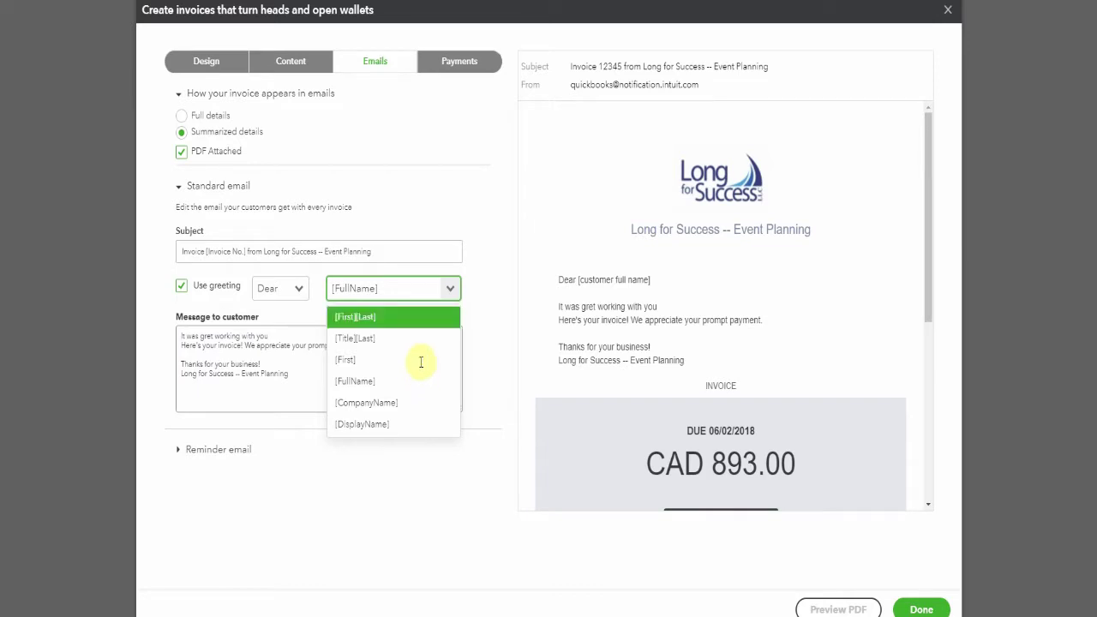
{"action": "left_click", "coordinate": [421, 361]}
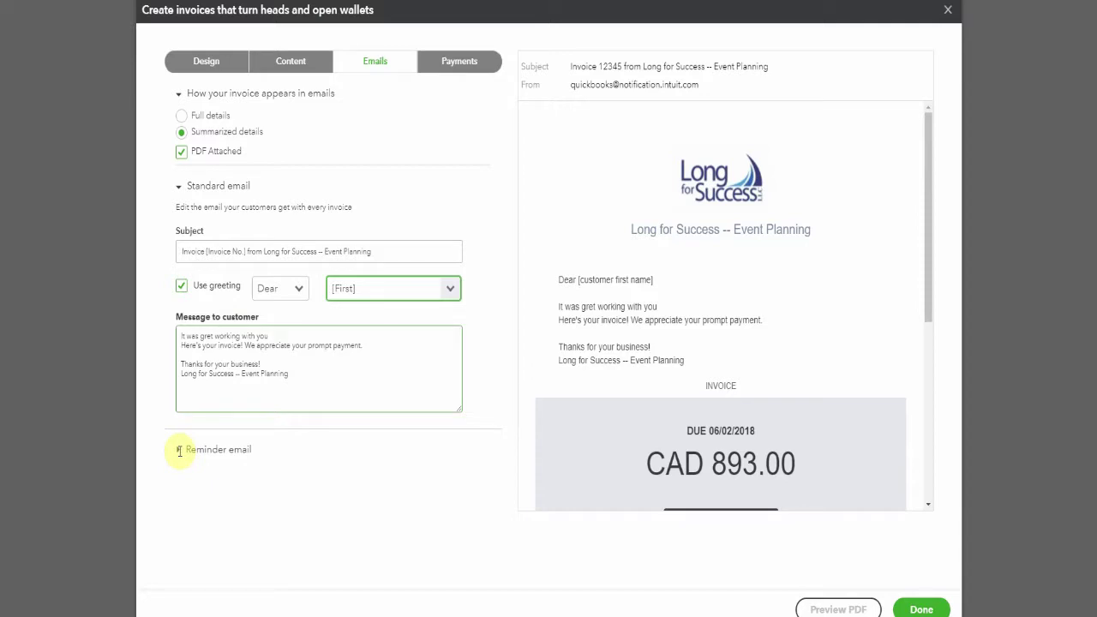
{"action": "left_click", "coordinate": [179, 451]}
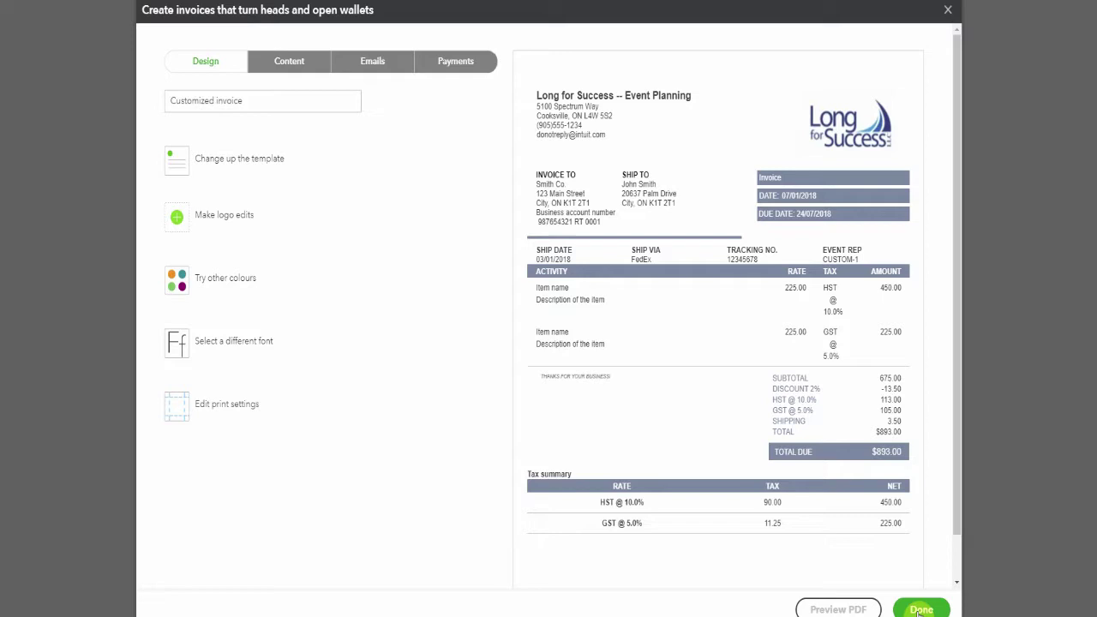
{"action": "left_click", "coordinate": [918, 610]}
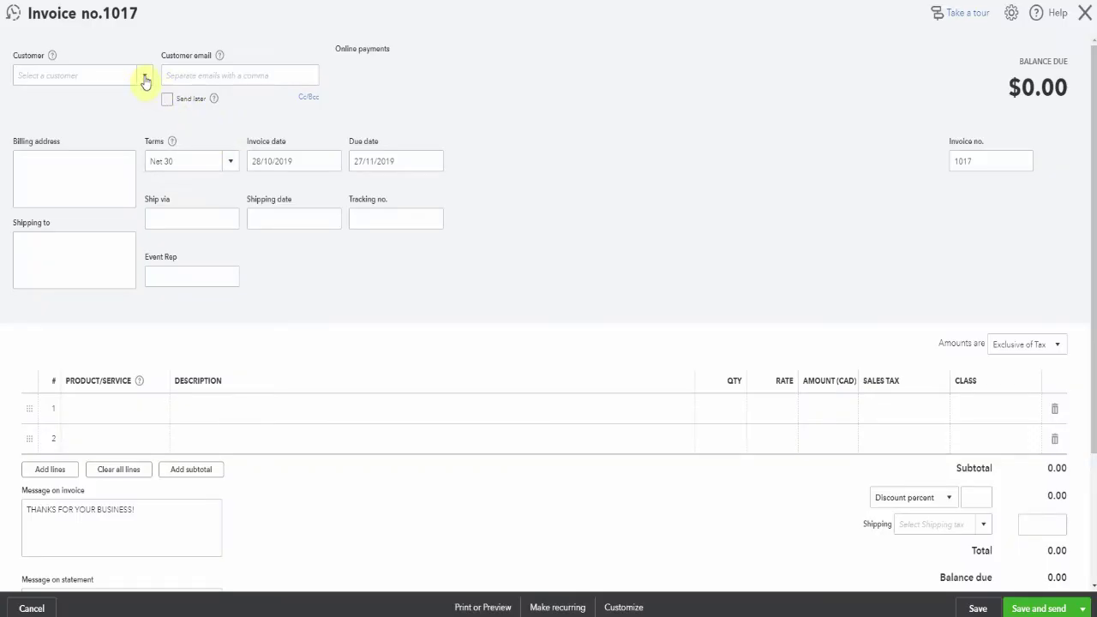
- Select the customer for invoice 1017 and enter a 5000 rate on line 1
{"action": "left_click", "coordinate": [145, 81]}
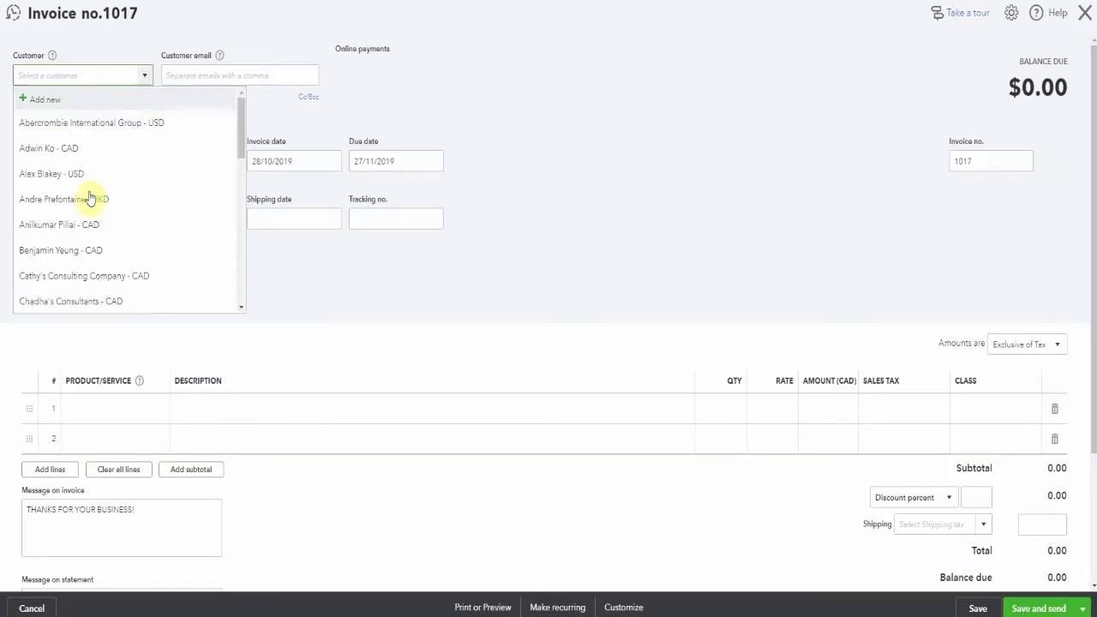
{"action": "left_click", "coordinate": [108, 252]}
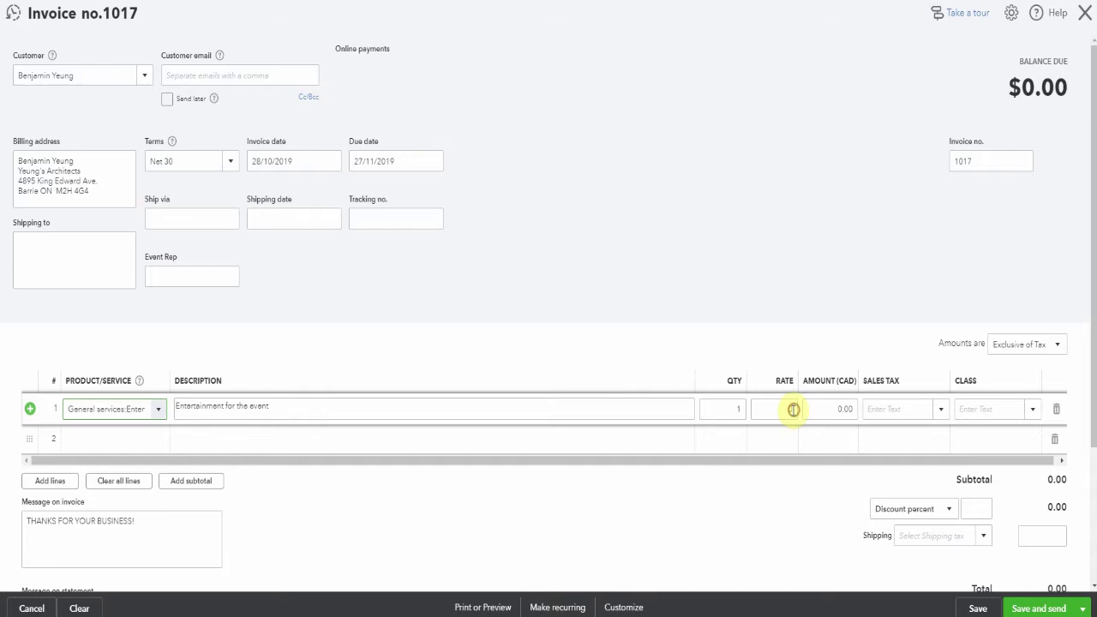
{"action": "left_click", "coordinate": [794, 409]}
{"action": "type", "text": "5000"}
{"action": "key", "text": "Tab"}
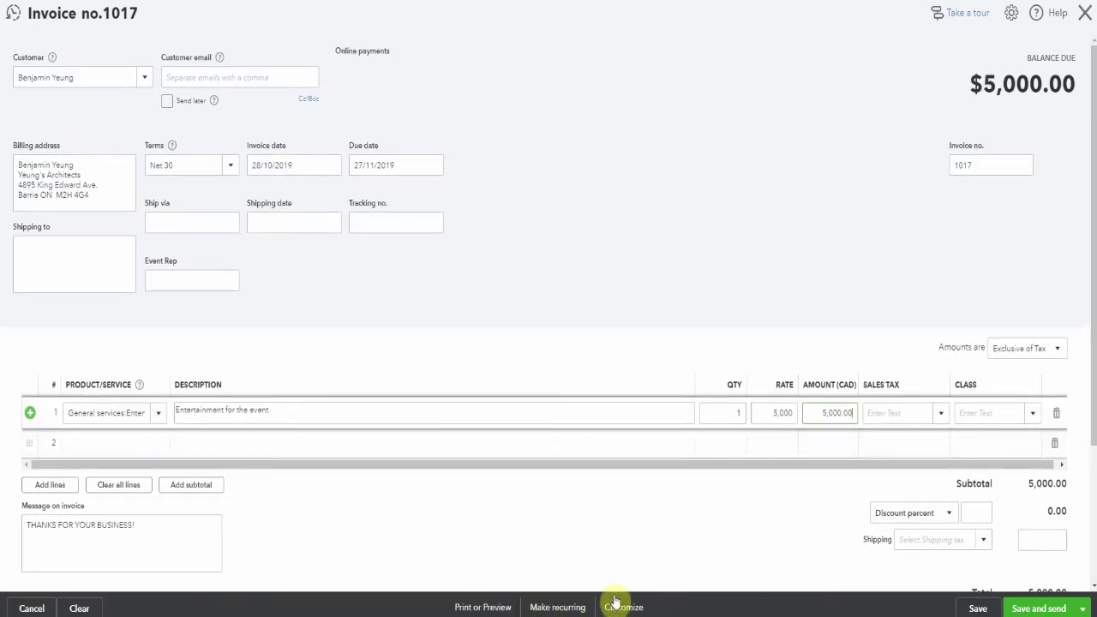
- Apply HST ON sales tax to line 1 for a $5,650.00 total, reviewing the print options
{"action": "left_click", "coordinate": [615, 602]}
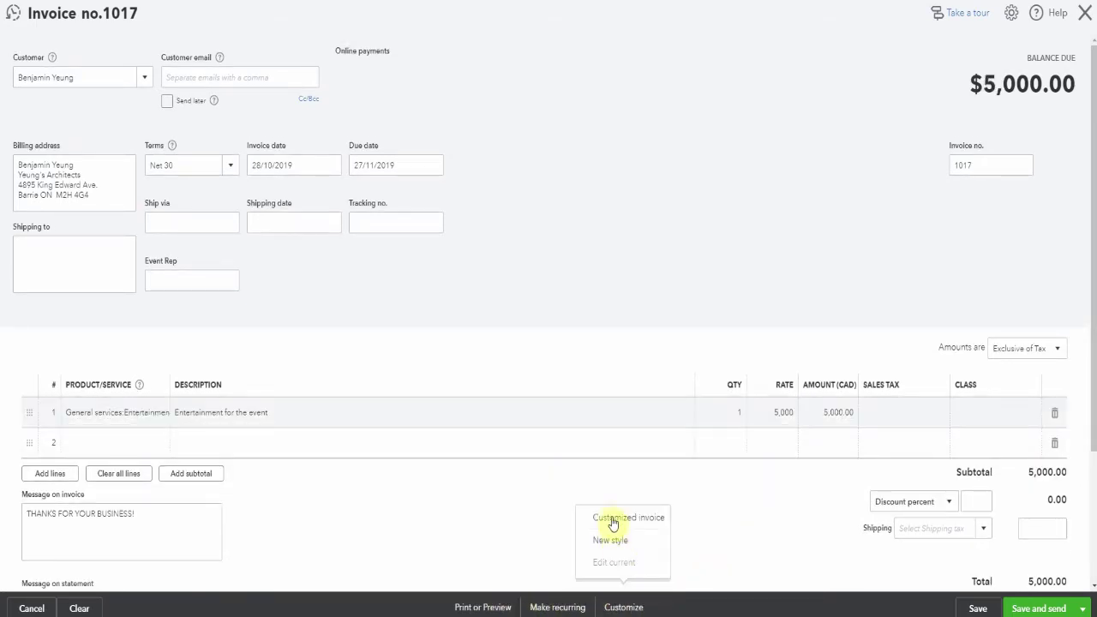
{"action": "left_click", "coordinate": [495, 609]}
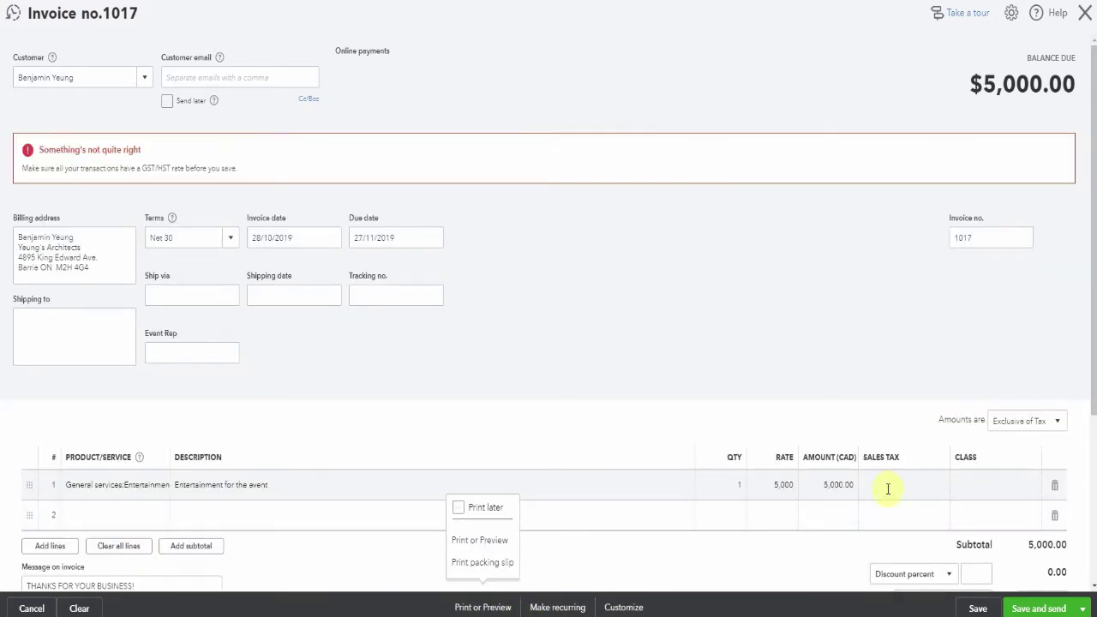
{"action": "left_click", "coordinate": [887, 489]}
{"action": "left_click", "coordinate": [891, 514]}
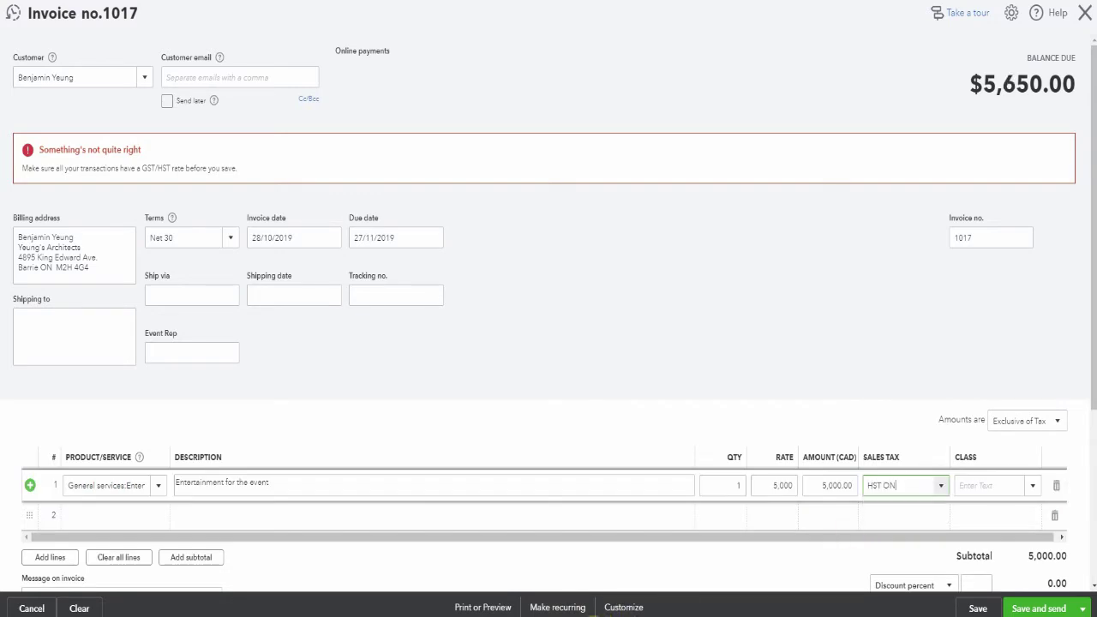
{"action": "left_click", "coordinate": [482, 609]}
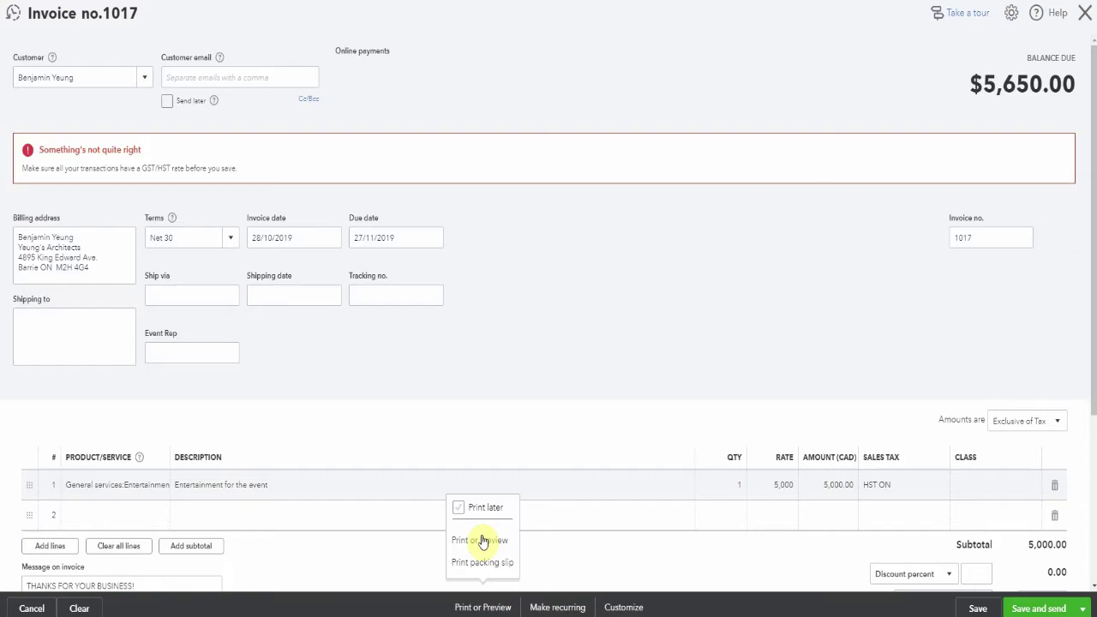
- Save invoice 1017 and check the print preview's weekly grouping, tax summary, thank-you message and footer
{"action": "left_click", "coordinate": [482, 540]}
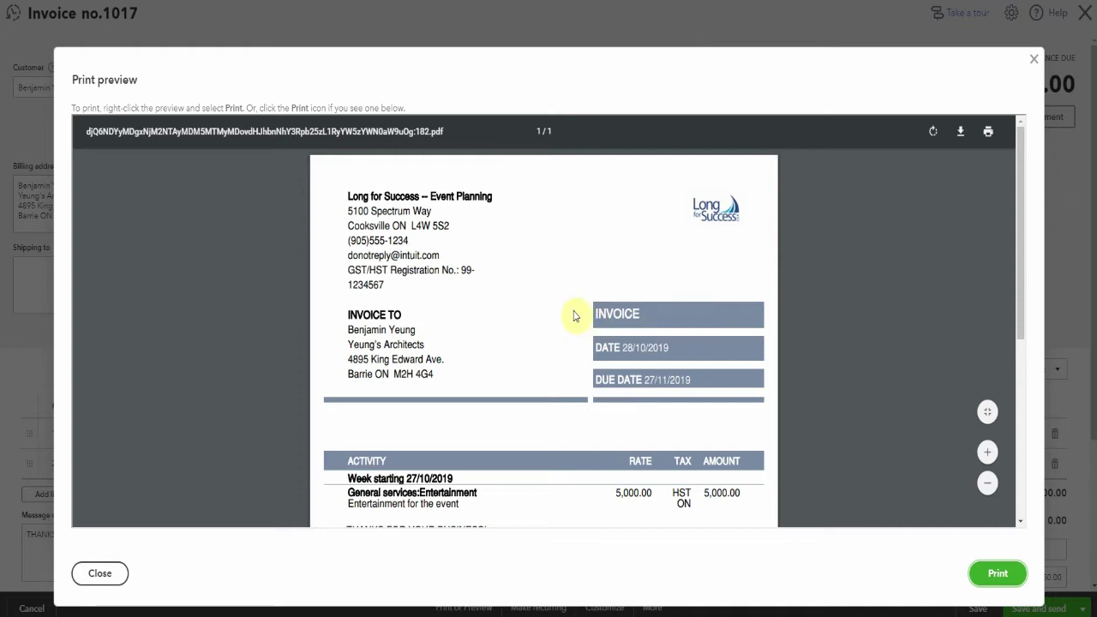
{"action": "scroll", "coordinate": [416, 305], "scroll_direction": "down", "scroll_amount": 3}
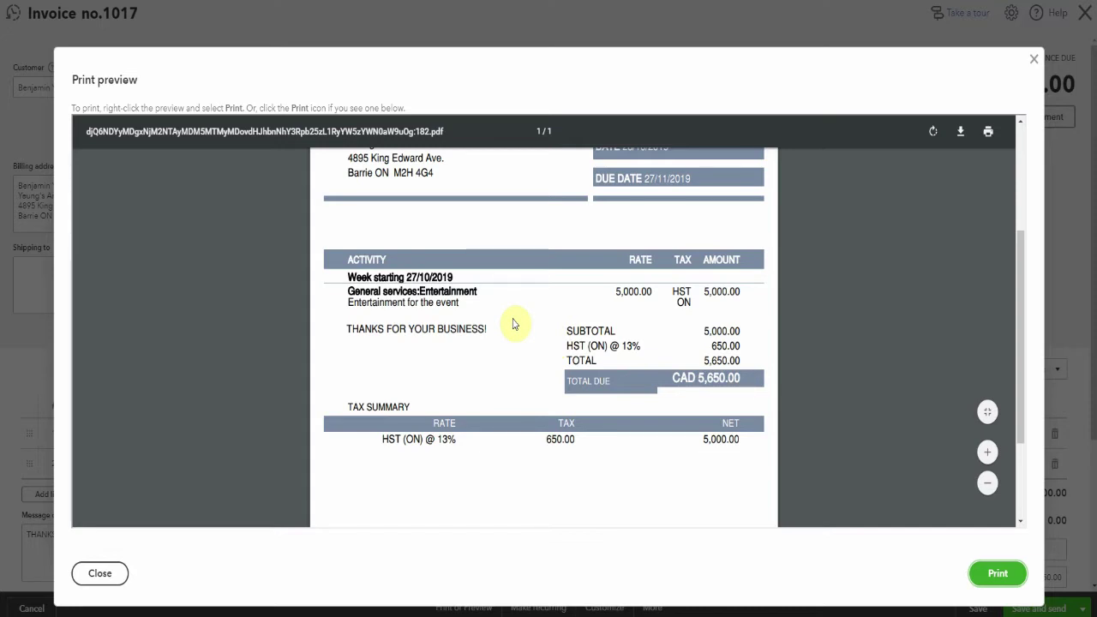
{"action": "scroll", "coordinate": [532, 484], "scroll_direction": "down", "scroll_amount": 3}
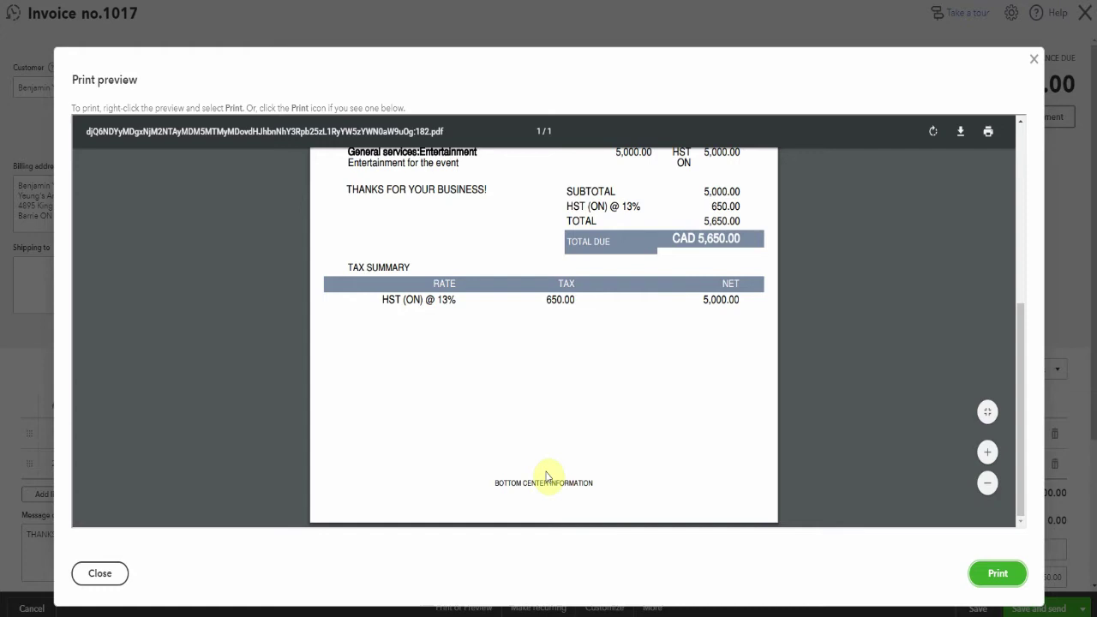
{"action": "scroll", "coordinate": [651, 420], "scroll_direction": "up", "scroll_amount": 5}
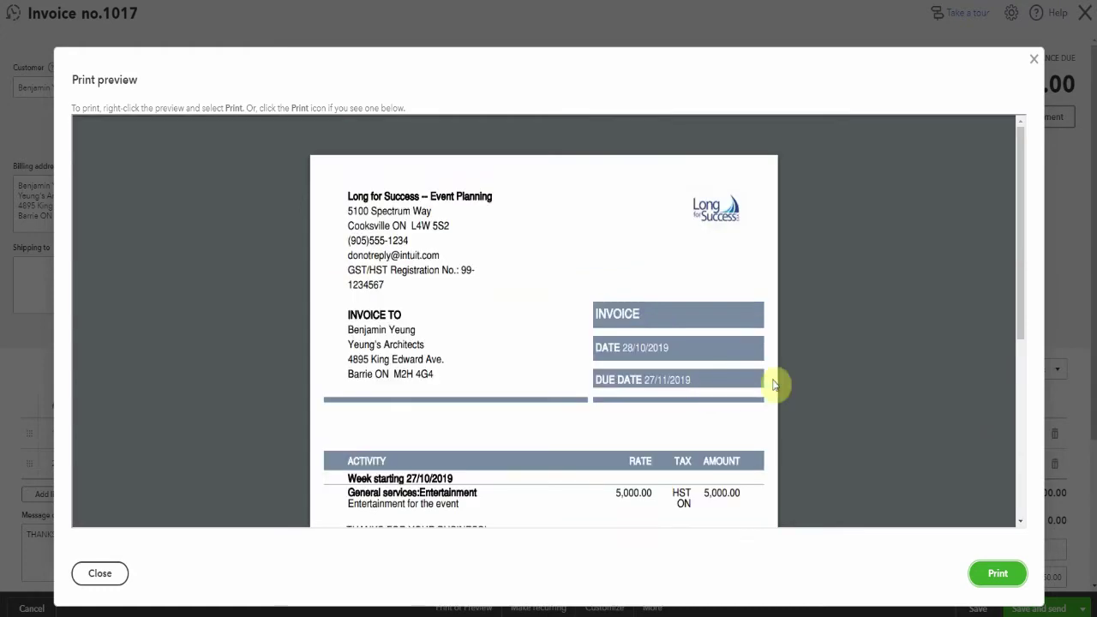
{"action": "left_click", "coordinate": [1035, 63]}
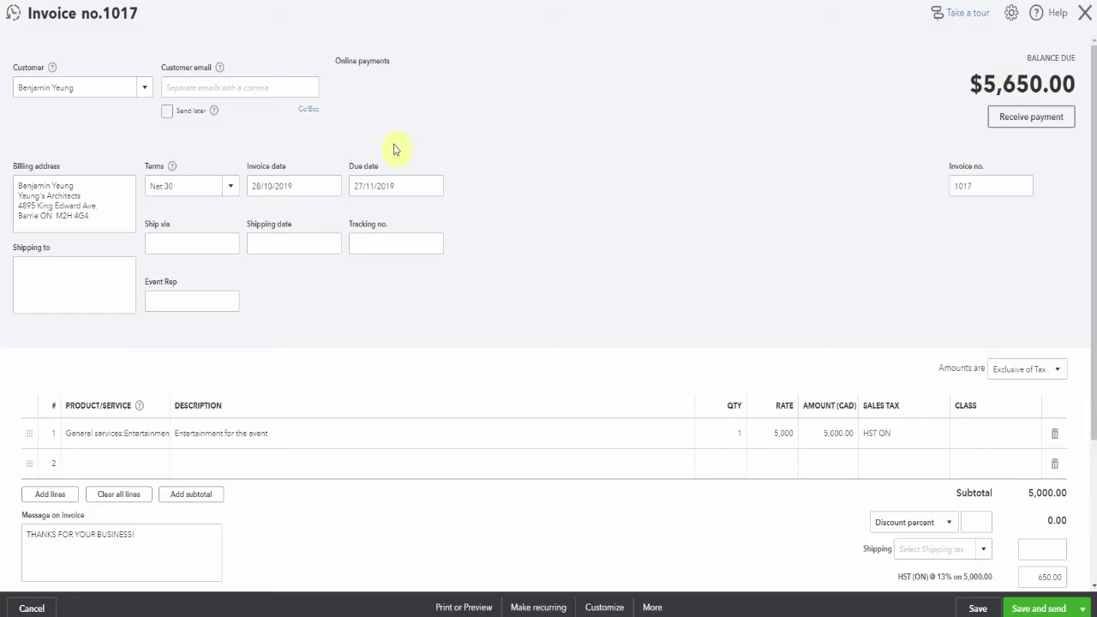
- Fill in the Customer email field on invoice 1017, then save and send it by email
{"action": "left_click", "coordinate": [282, 89]}
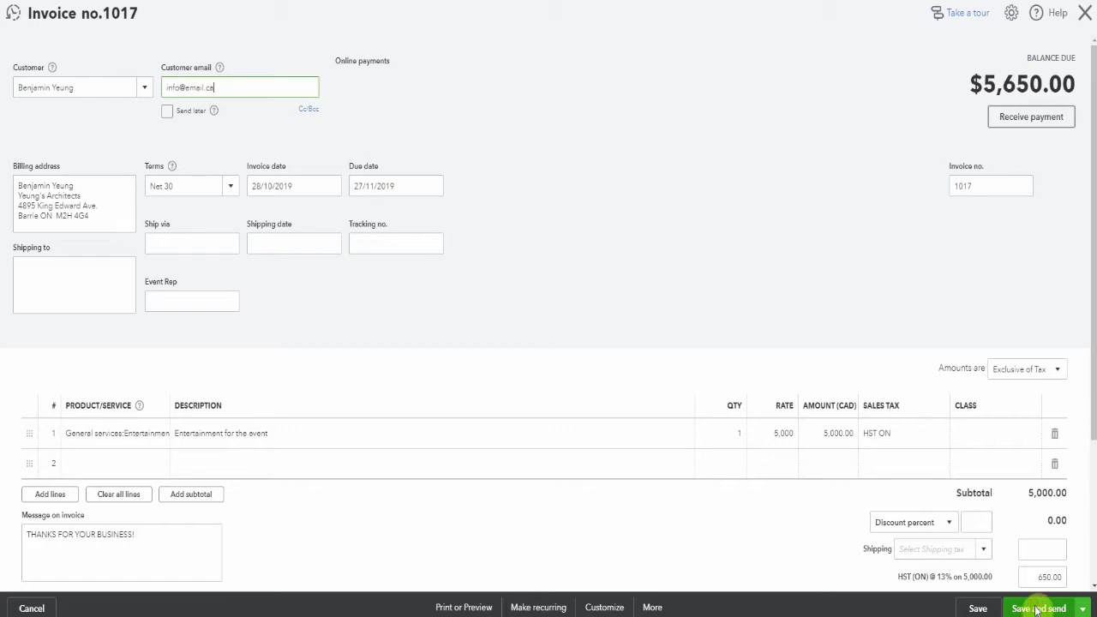
{"action": "left_click", "coordinate": [197, 274]}
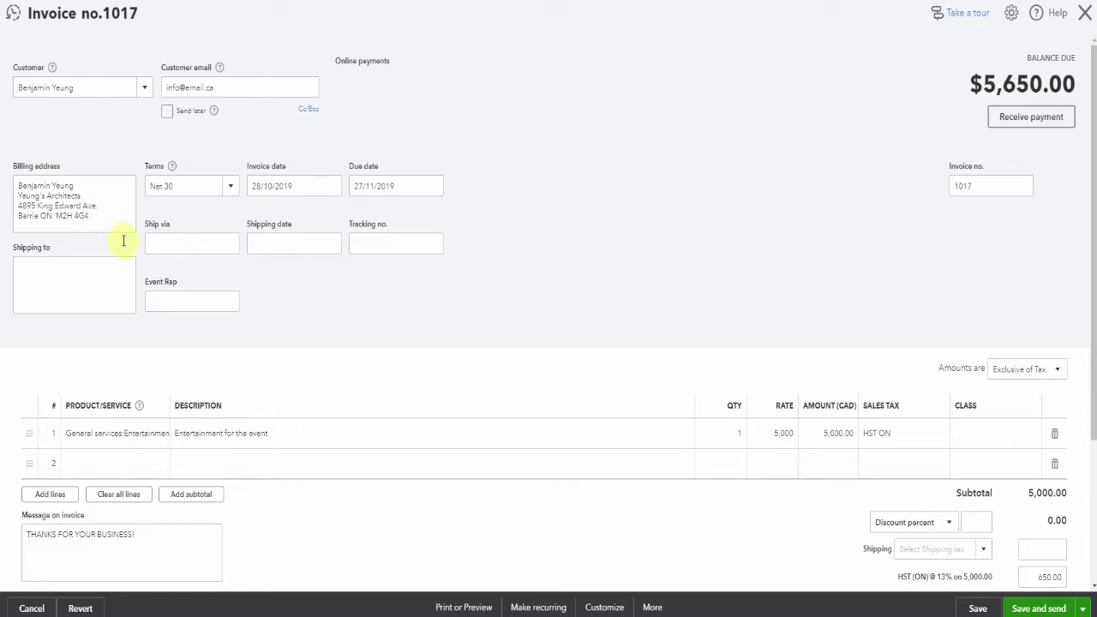
{"action": "left_click", "coordinate": [1039, 608]}
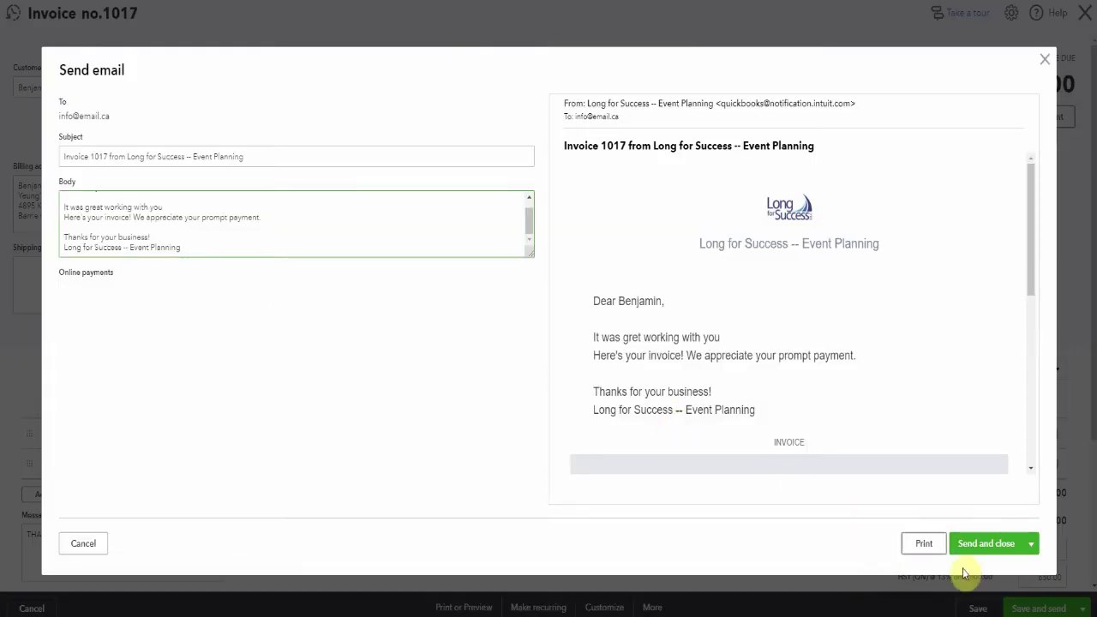
{"action": "left_click", "coordinate": [982, 547]}
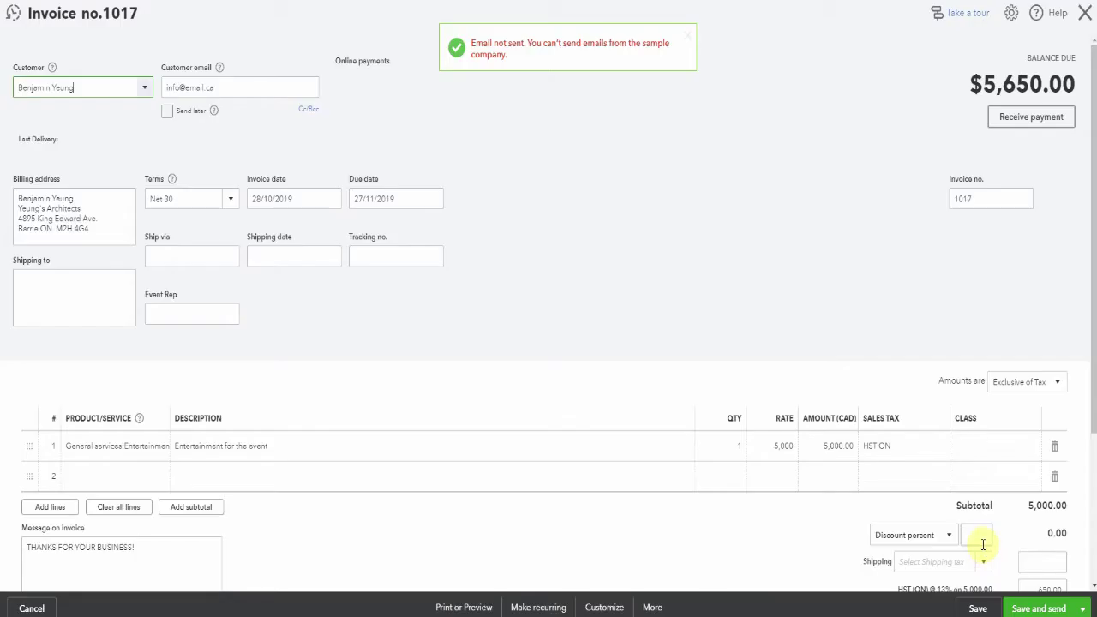